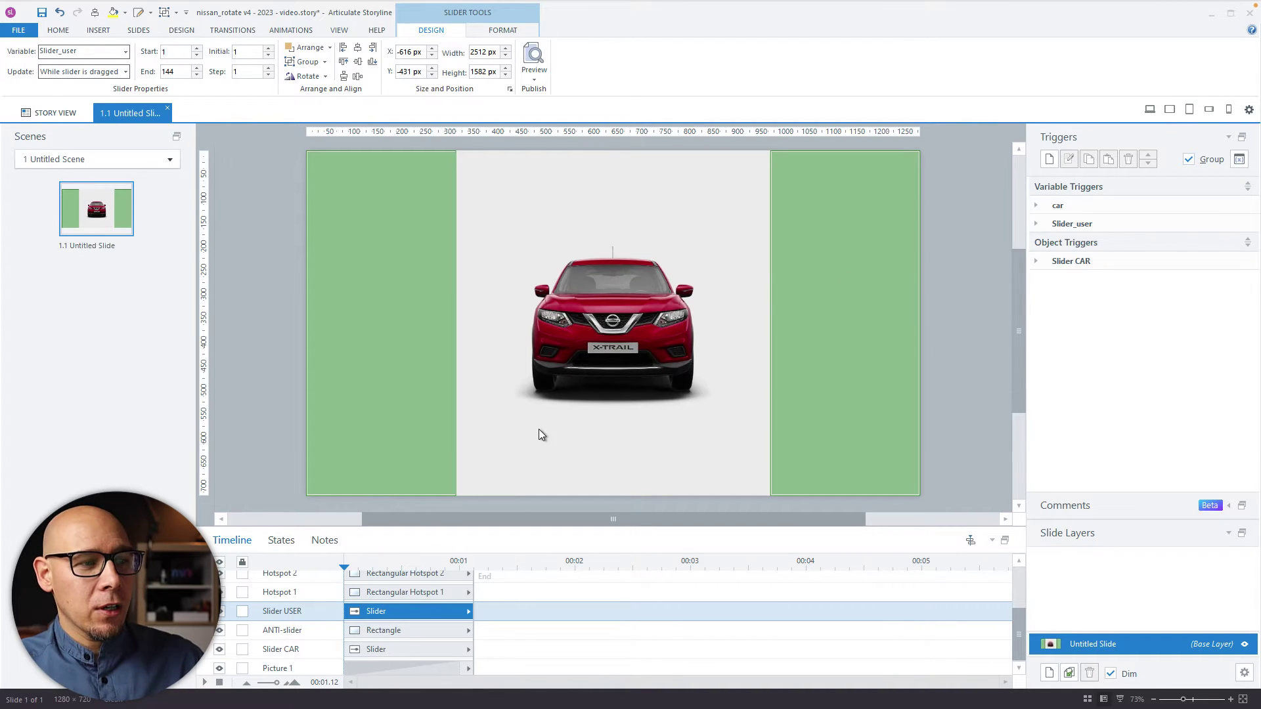
Step: Scroll down the Timeline panel to bring the Picture 1 car row into view
{"action": "scroll", "coordinate": [403, 645], "scroll_direction": "down", "scroll_amount": 1}
{"action": "left_click", "coordinate": [394, 665]}
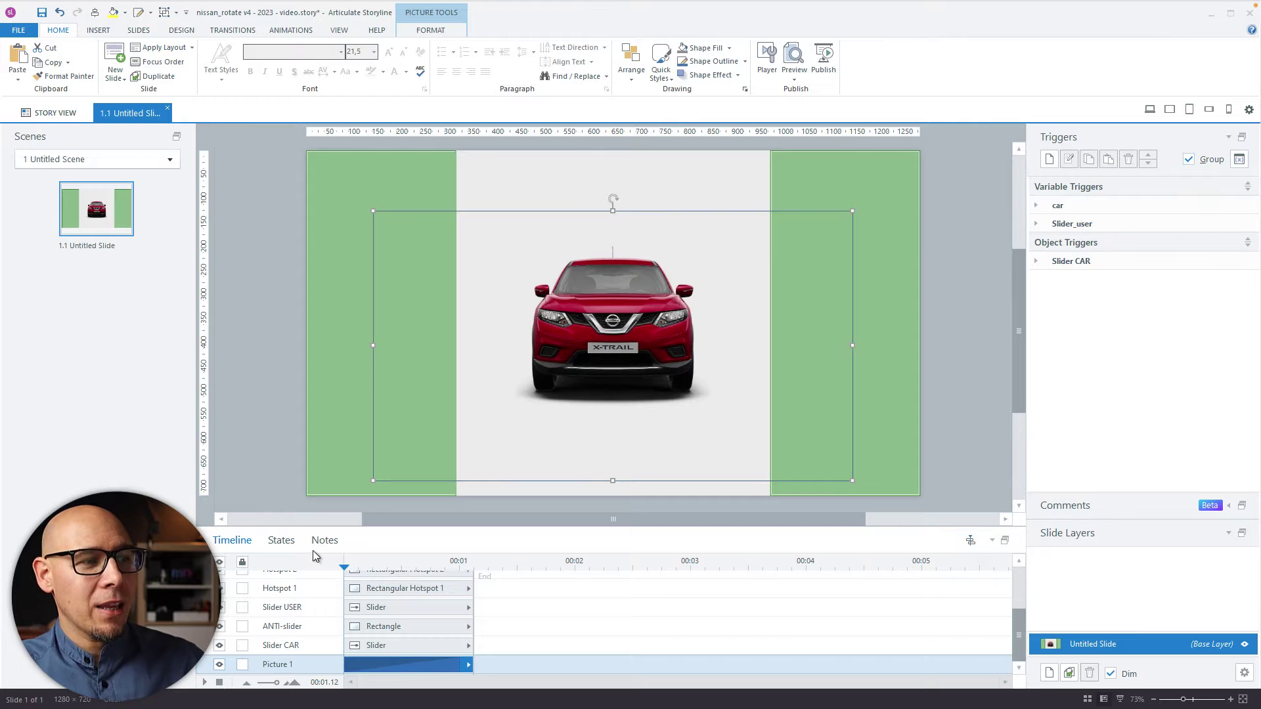
{"action": "left_click", "coordinate": [281, 541]}
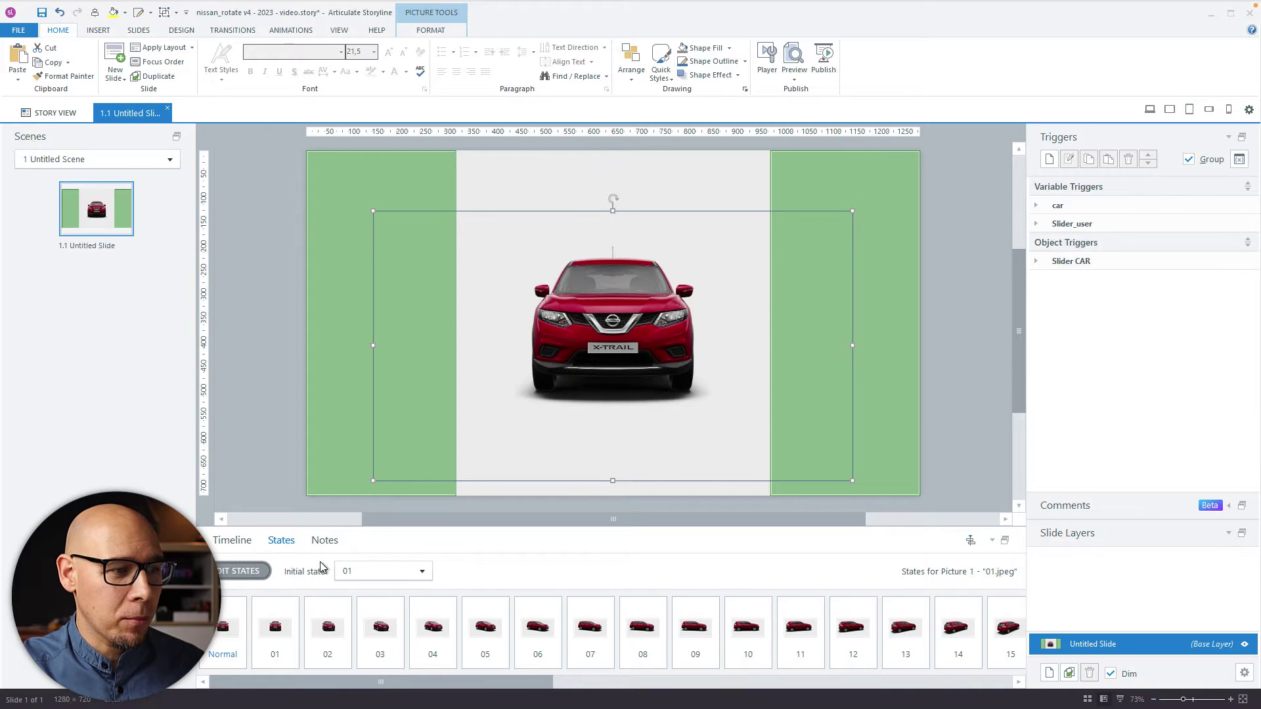
{"action": "left_click_drag", "start_coordinate": [364, 679], "coordinate": [510, 679]}
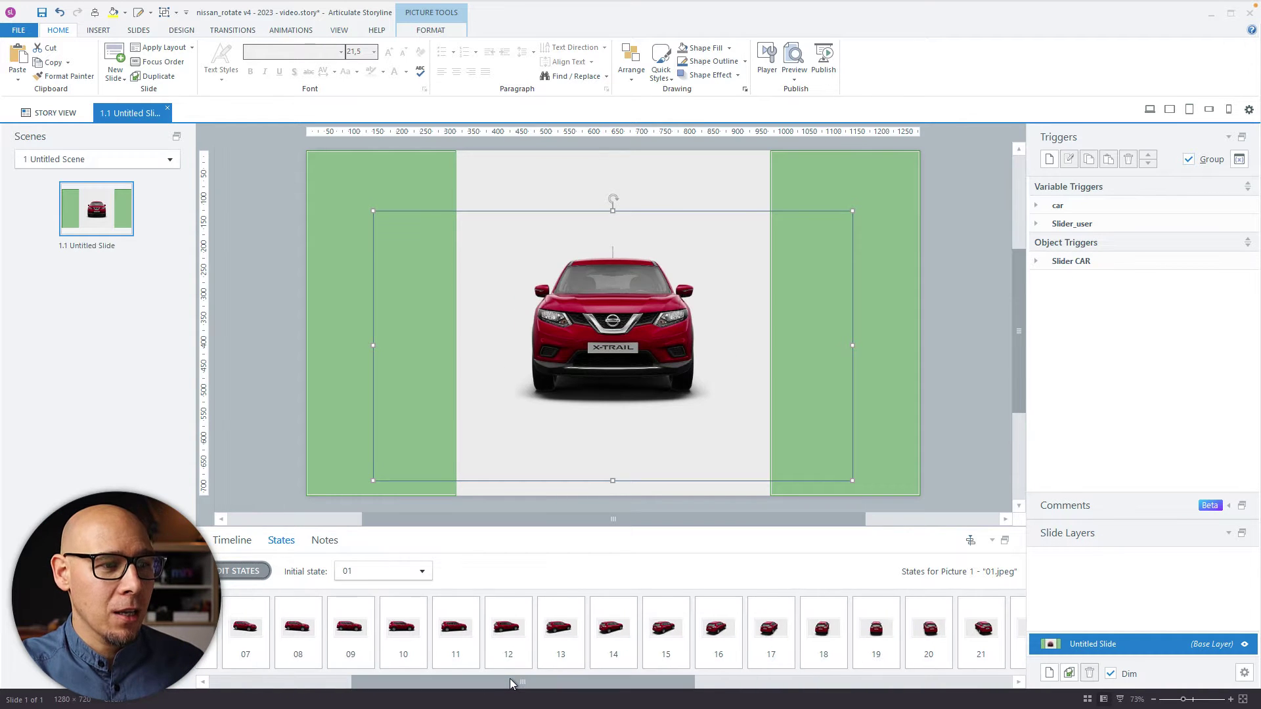
{"action": "left_click", "coordinate": [509, 630]}
{"action": "left_click", "coordinate": [686, 632]}
{"action": "left_click_drag", "start_coordinate": [642, 681], "coordinate": [944, 681]}
{"action": "left_click", "coordinate": [494, 629]}
{"action": "left_click", "coordinate": [704, 629]}
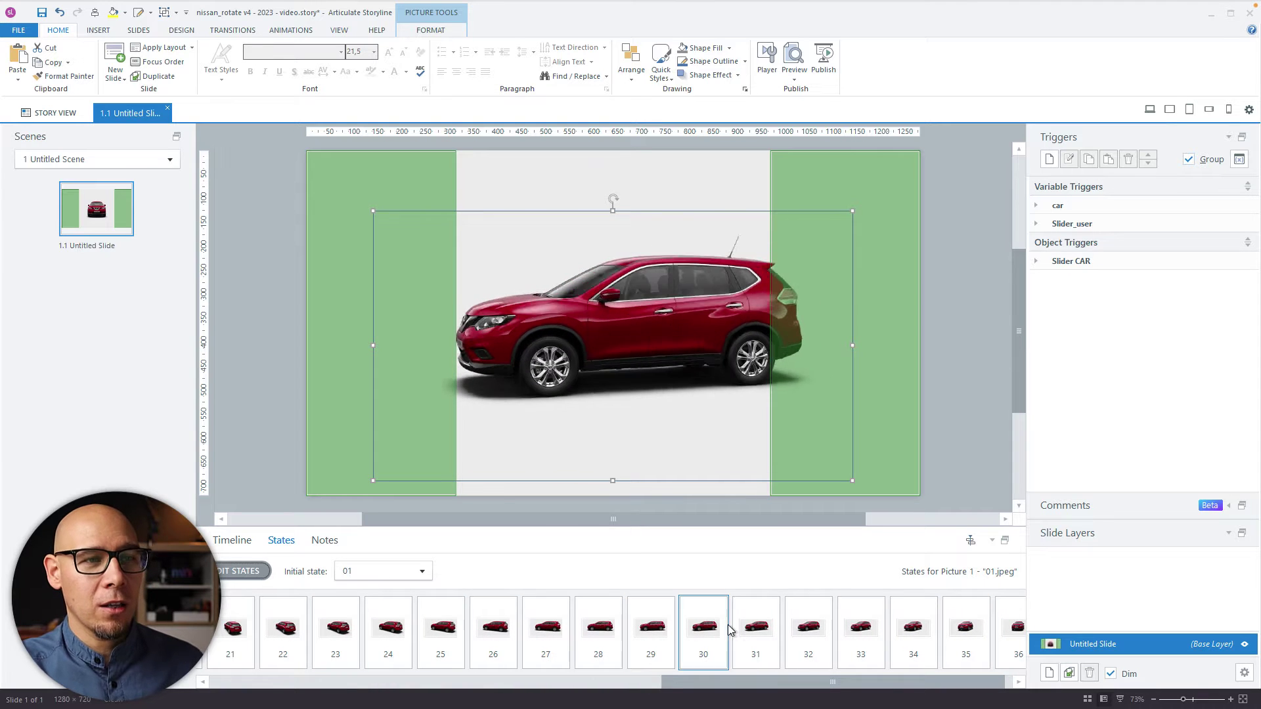
{"action": "left_click", "coordinate": [808, 629]}
{"action": "left_click", "coordinate": [854, 657]}
{"action": "left_click", "coordinate": [845, 684]}
{"action": "left_click", "coordinate": [998, 650]}
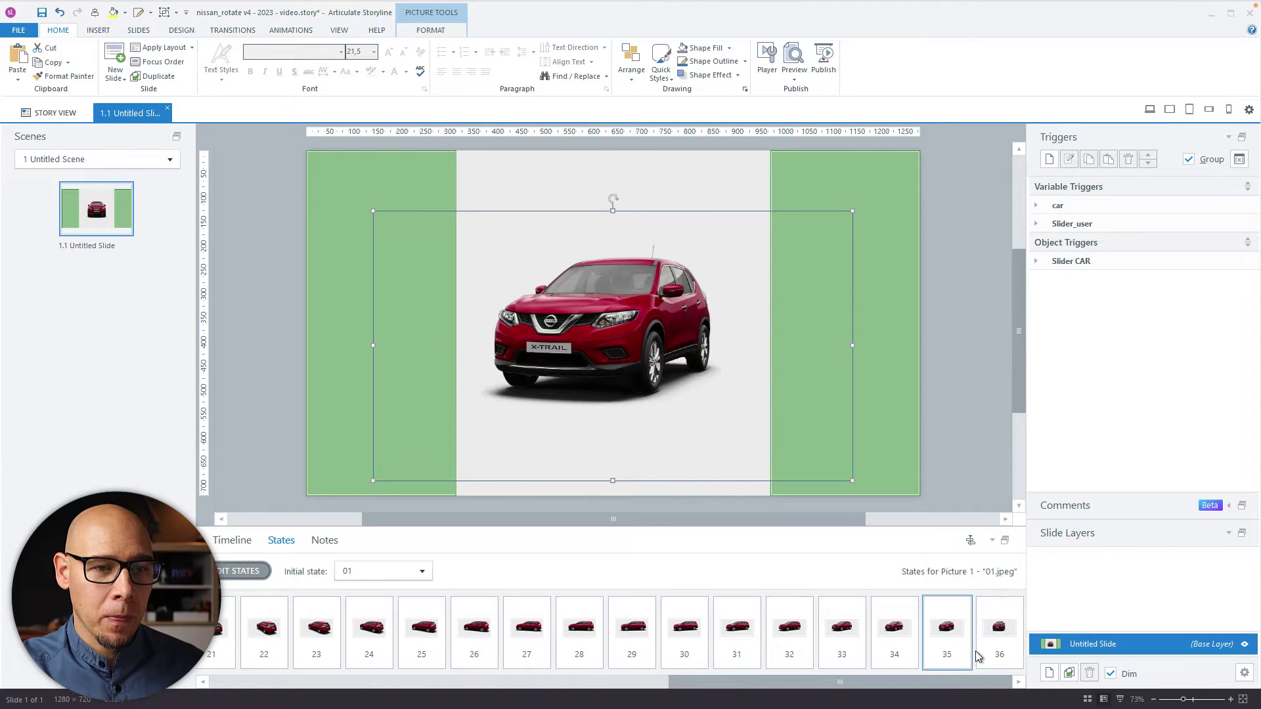
{"action": "left_click", "coordinate": [816, 653]}
{"action": "left_click", "coordinate": [812, 683]}
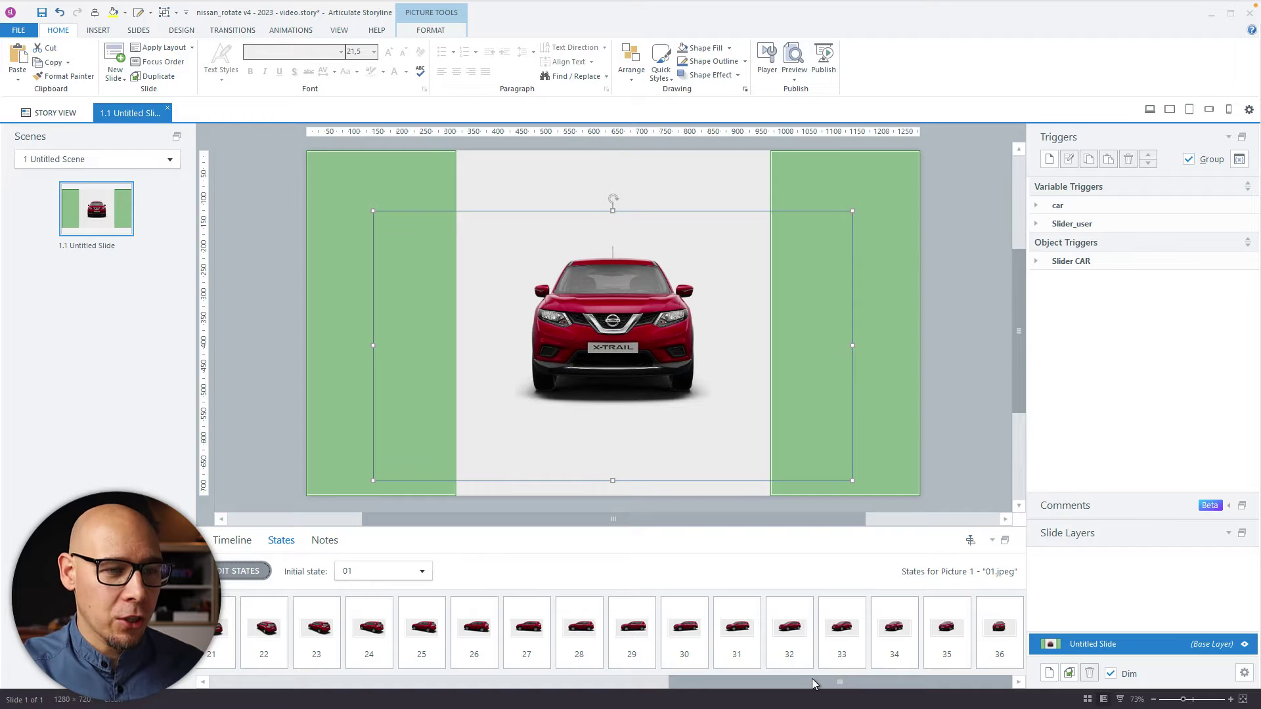
{"action": "left_click_drag", "start_coordinate": [813, 683], "coordinate": [336, 671]}
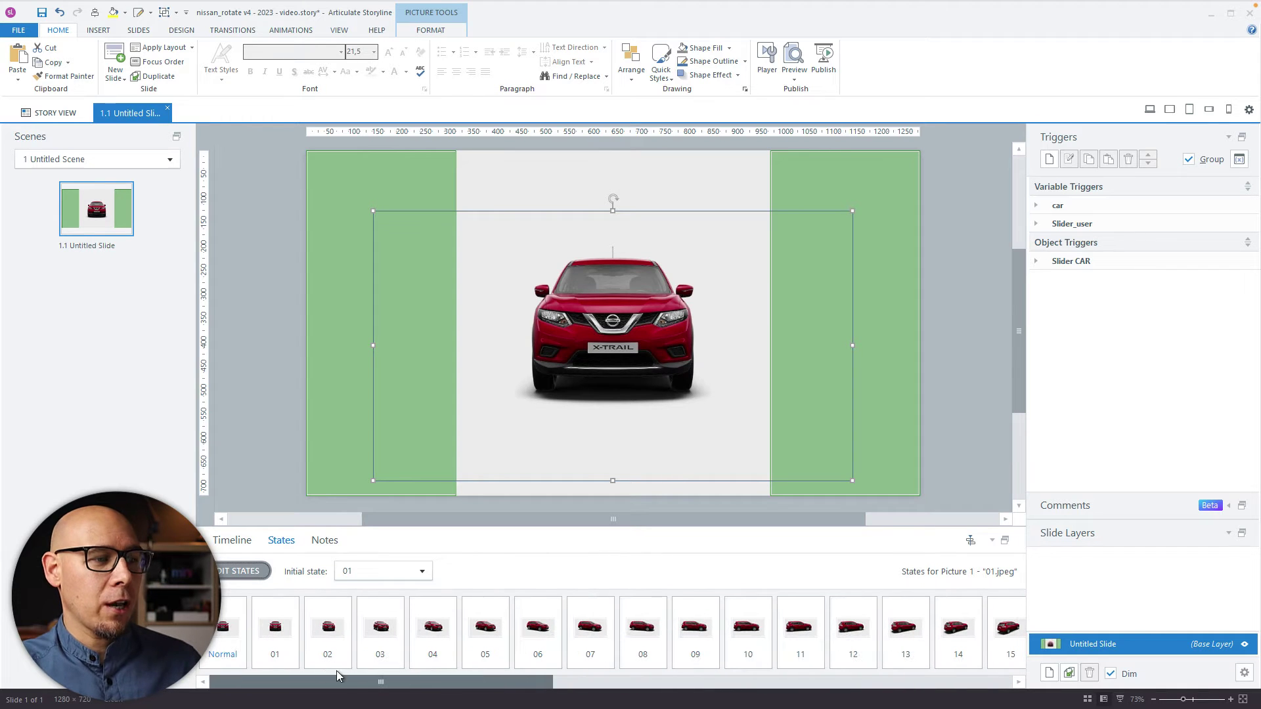
{"action": "left_click", "coordinate": [228, 542]}
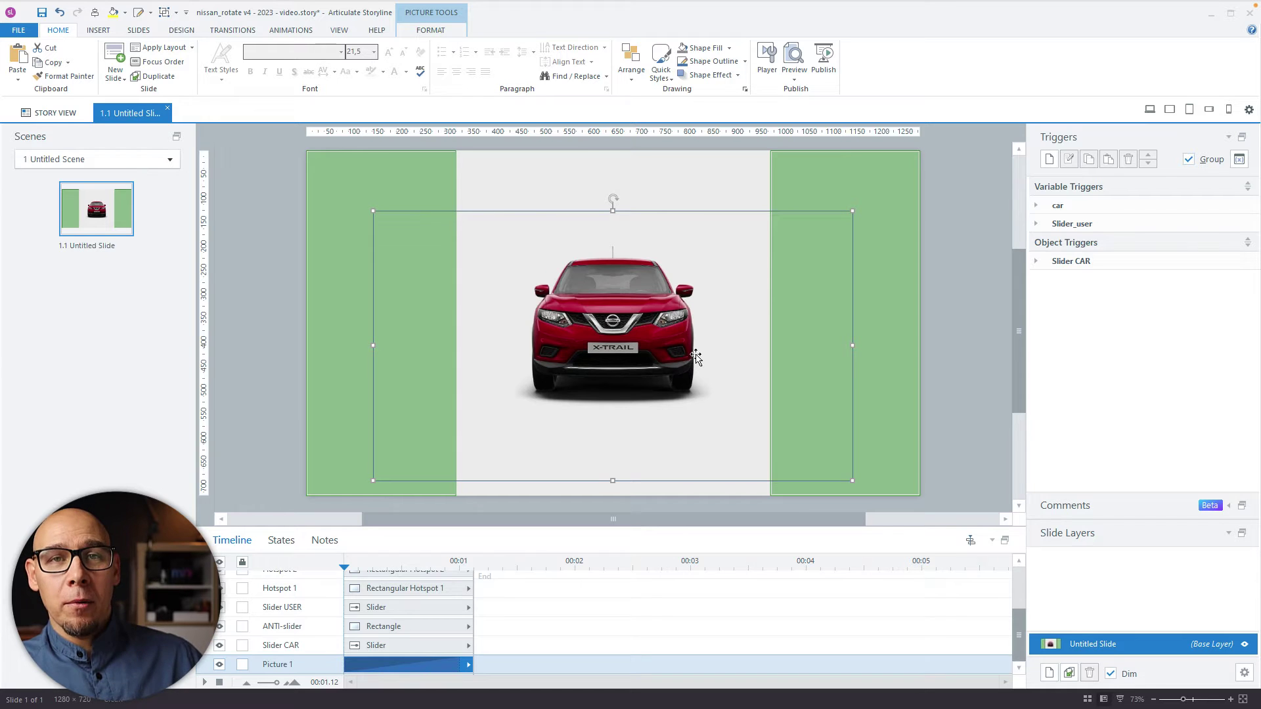
Step: Review the car picture's states again, then go back to the Timeline object list
{"action": "left_click", "coordinate": [282, 541]}
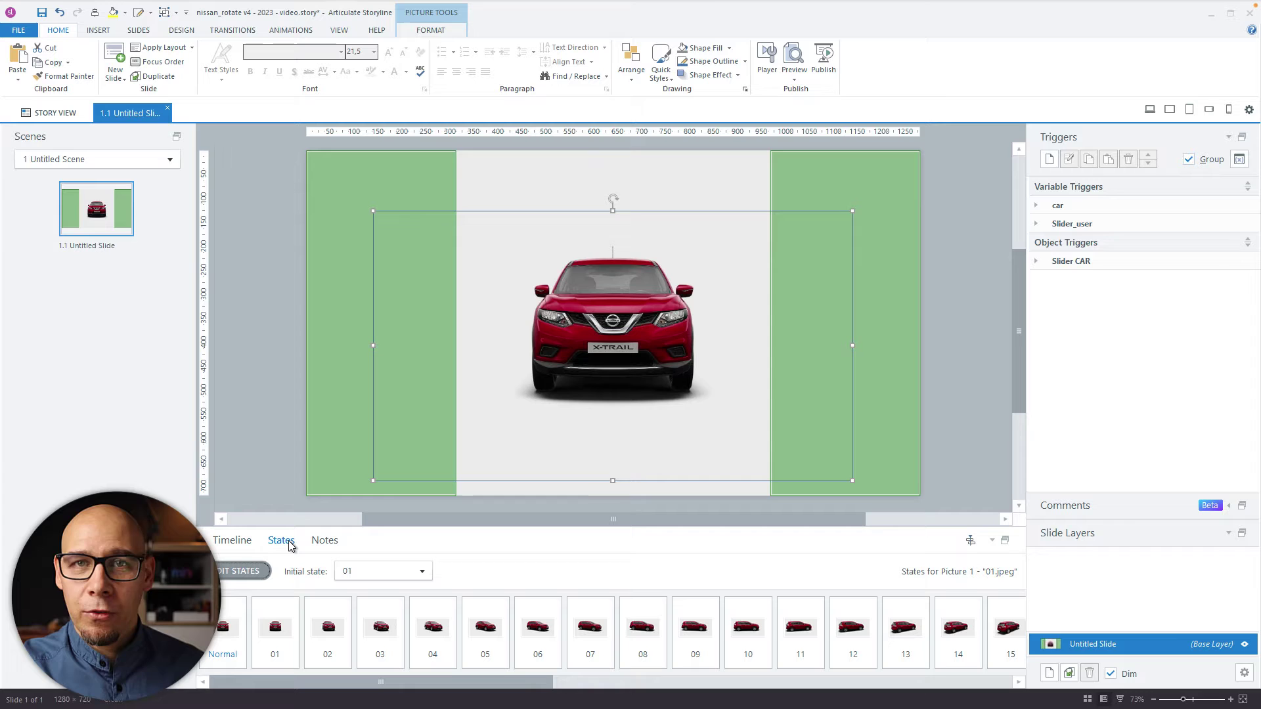
{"action": "left_click", "coordinate": [245, 541]}
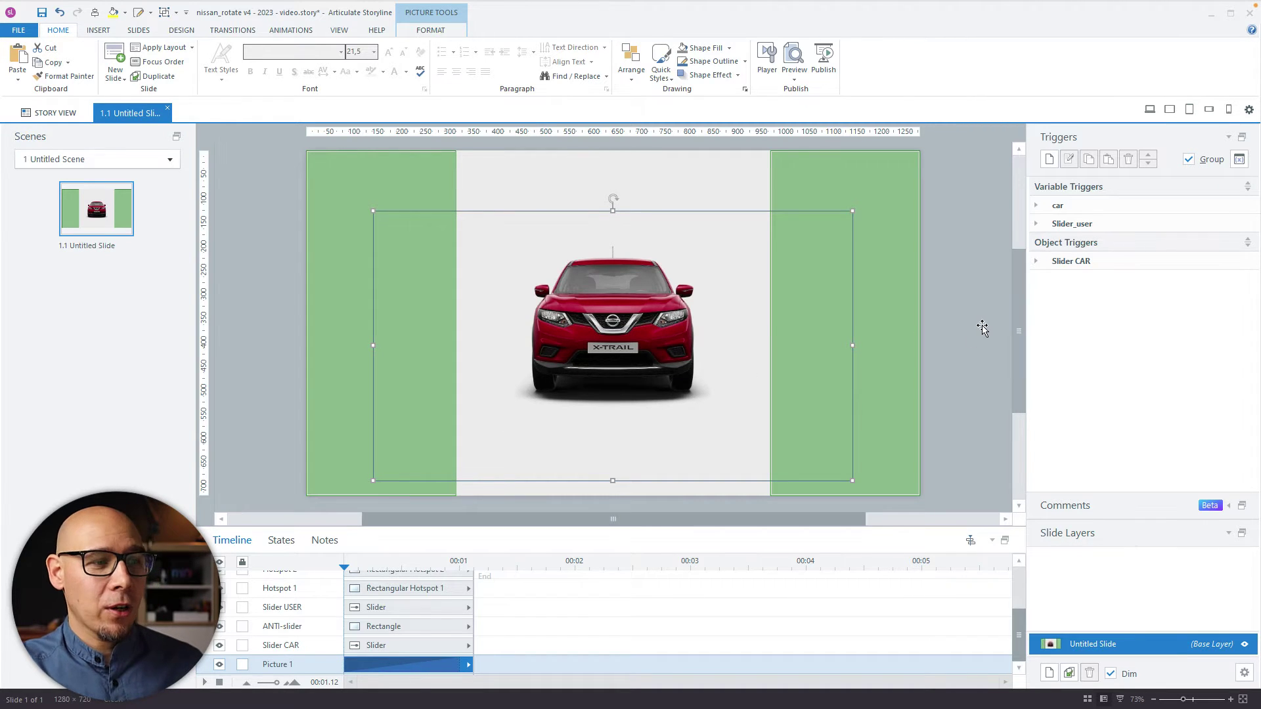
Step: Select Slider USER and zoom out to reveal the whole oversized slider
{"action": "left_click", "coordinate": [377, 609]}
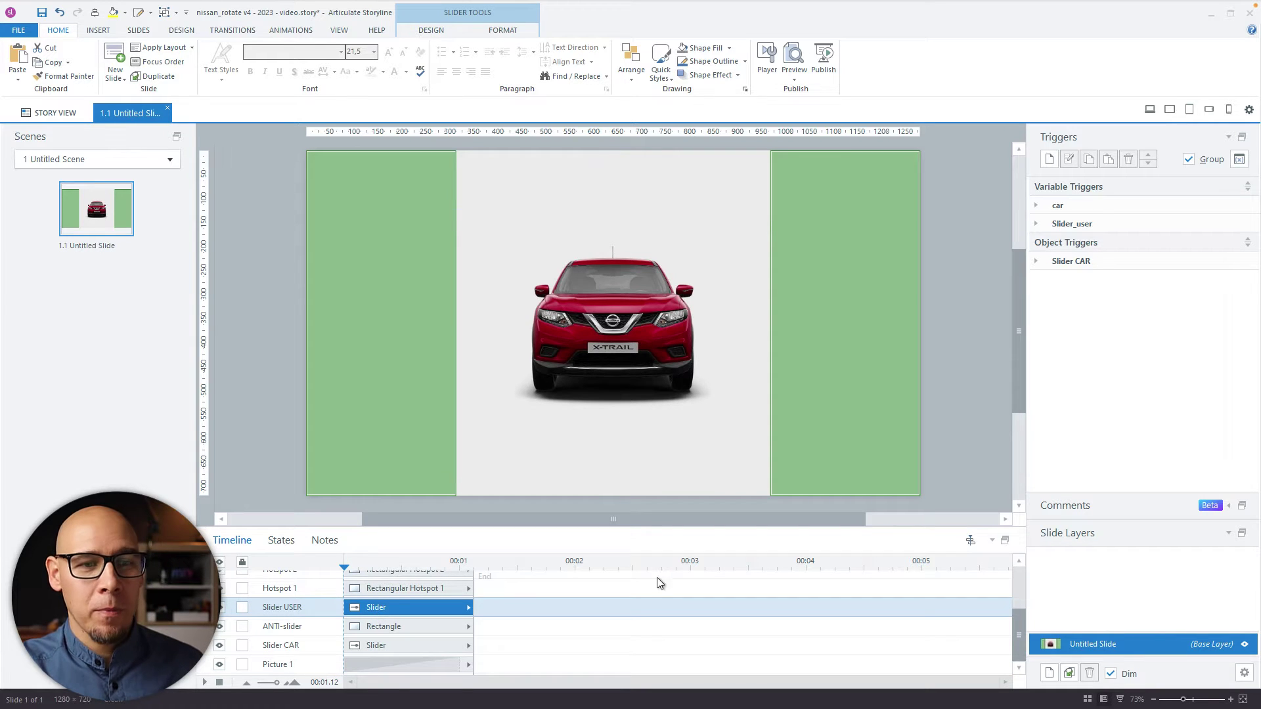
{"action": "left_click", "coordinate": [1154, 700]}
{"action": "left_click", "coordinate": [1154, 700]}
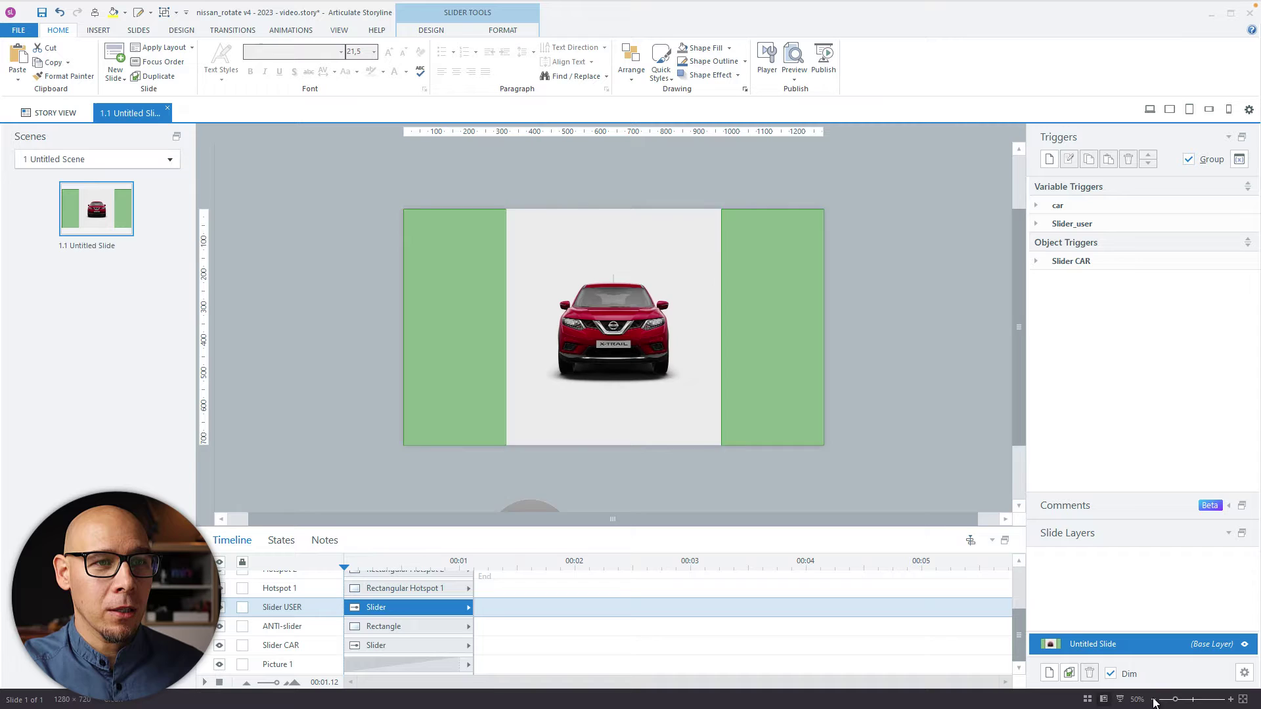
{"action": "left_click", "coordinate": [1154, 700]}
{"action": "left_click", "coordinate": [1154, 699]}
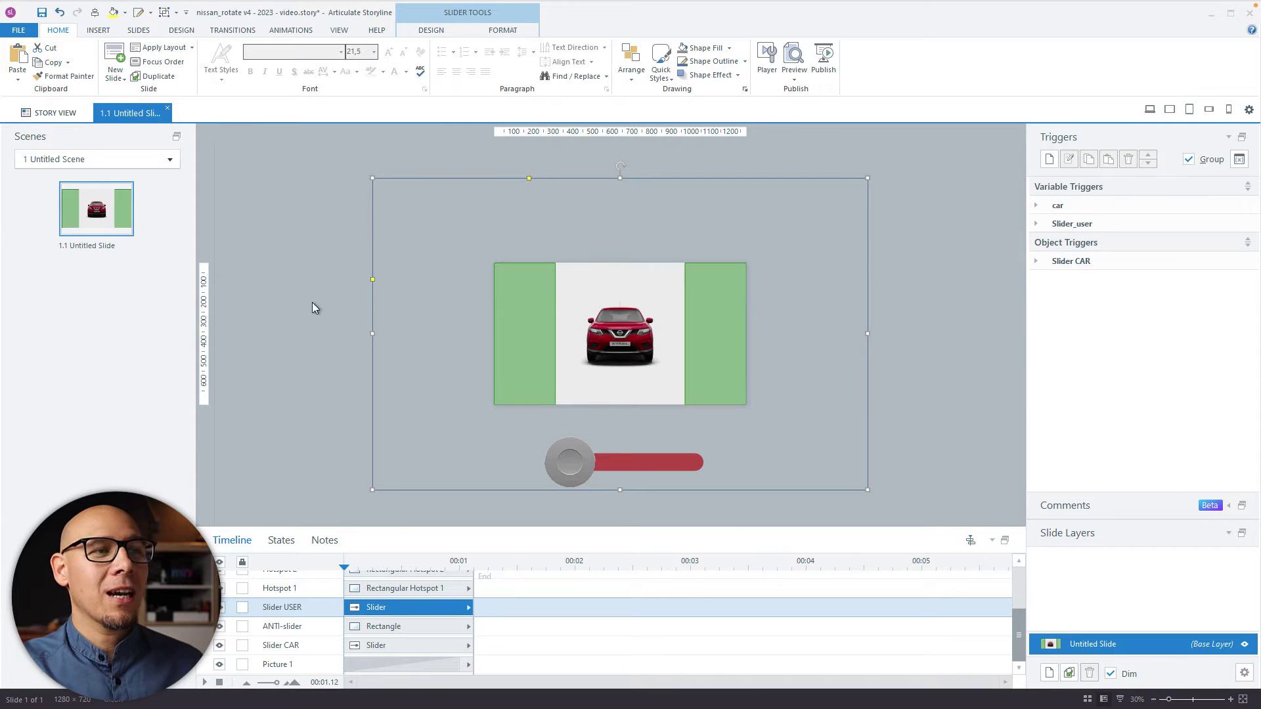
Step: Lower Slider USER's fill transparency in Format Shape, then select Slider CAR
{"action": "left_click", "coordinate": [431, 30]}
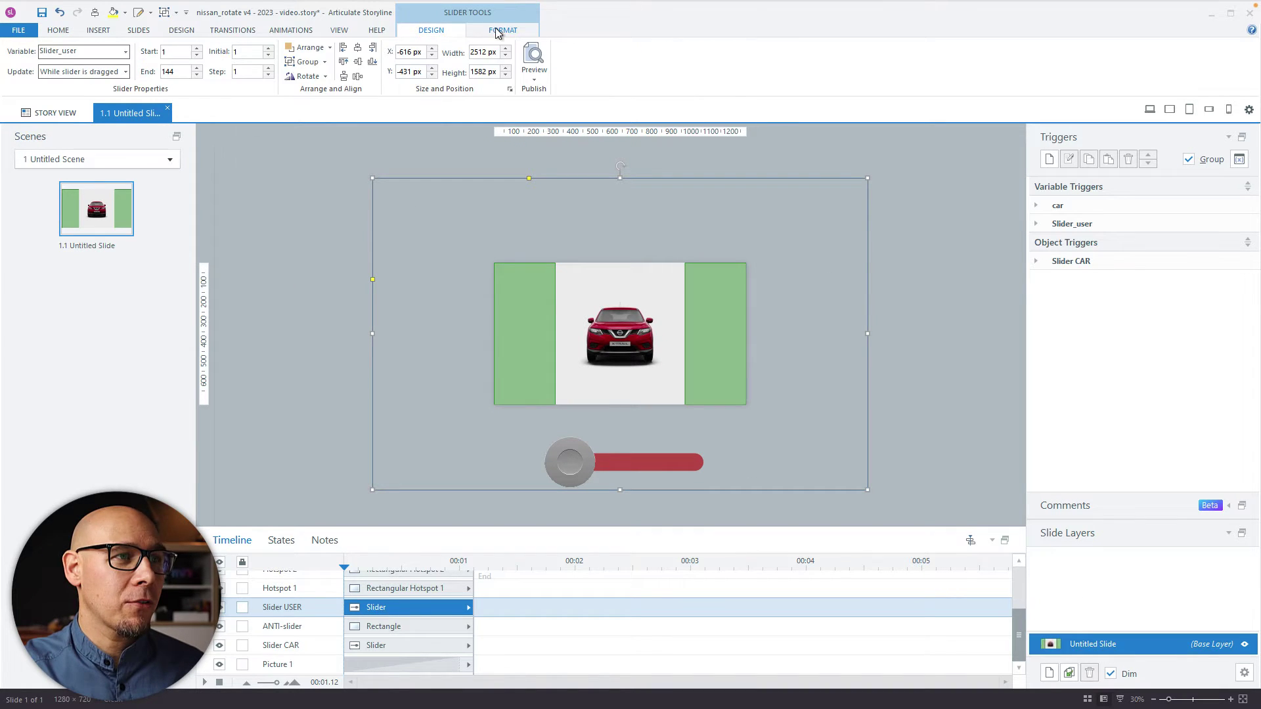
{"action": "left_click", "coordinate": [502, 30]}
{"action": "double_click", "coordinate": [665, 212]}
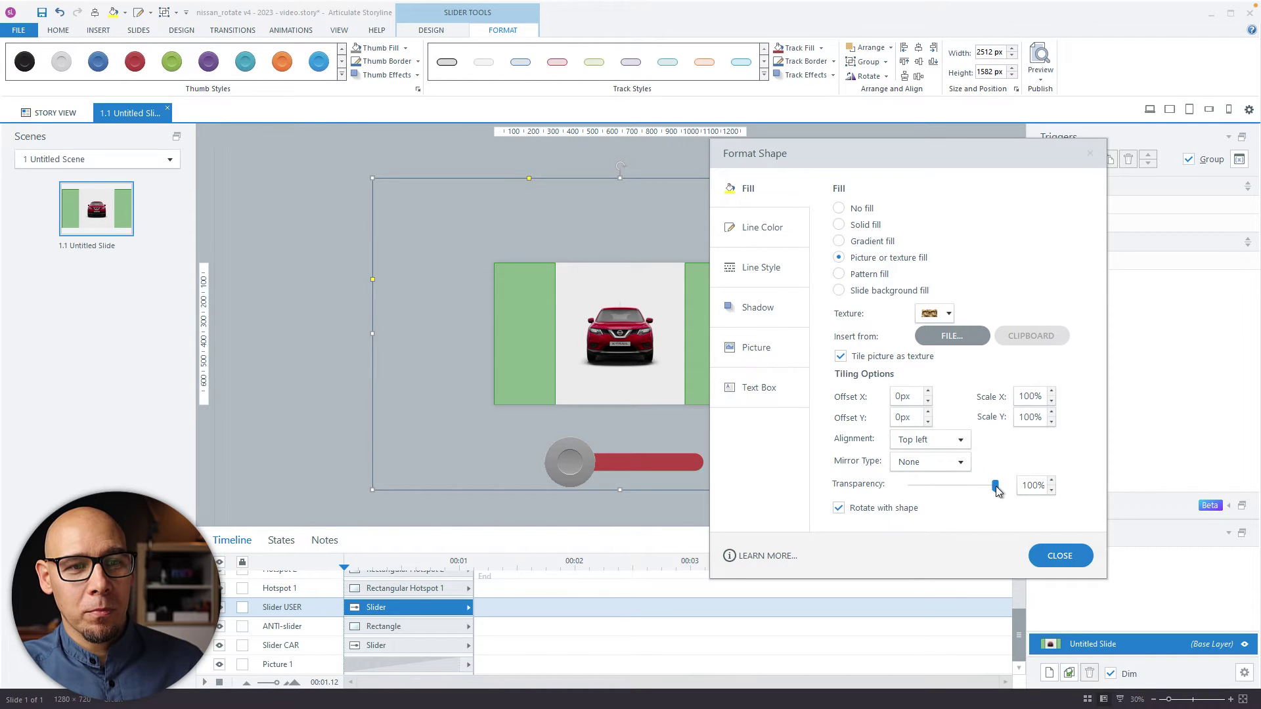
{"action": "left_click_drag", "start_coordinate": [996, 491], "coordinate": [944, 492]}
{"action": "left_click", "coordinate": [1059, 556]}
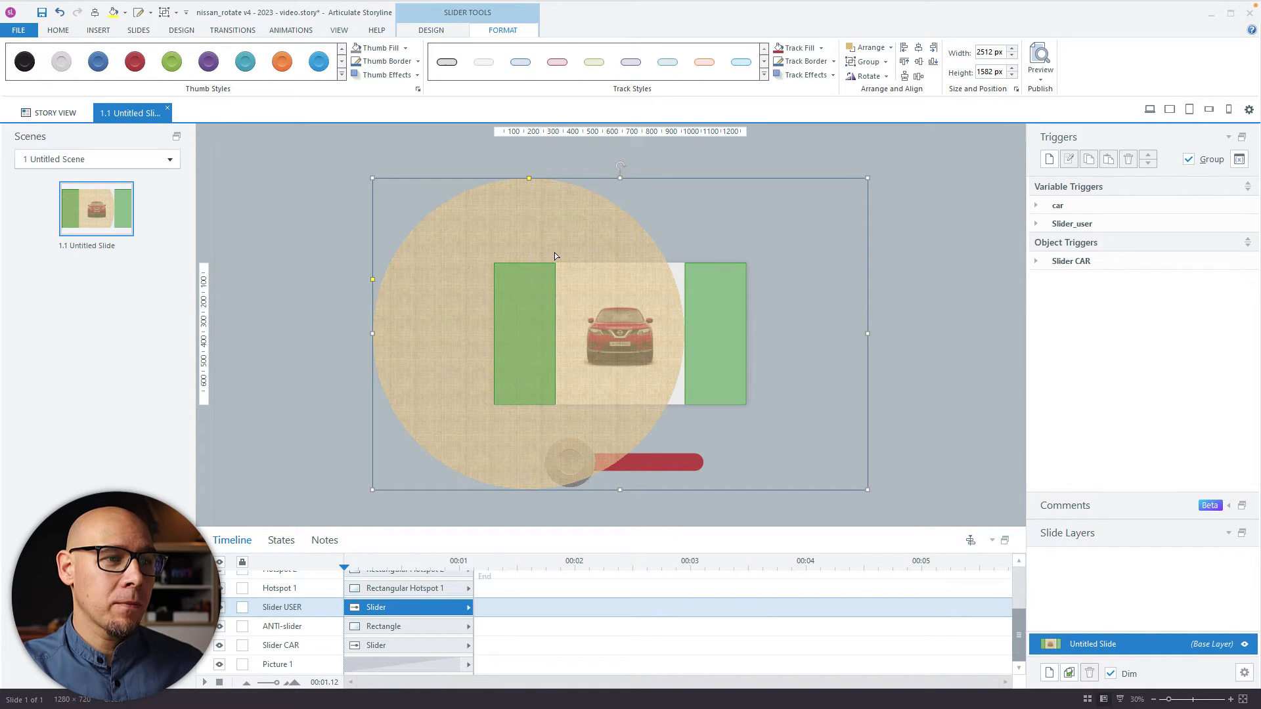
{"action": "left_click", "coordinate": [421, 648]}
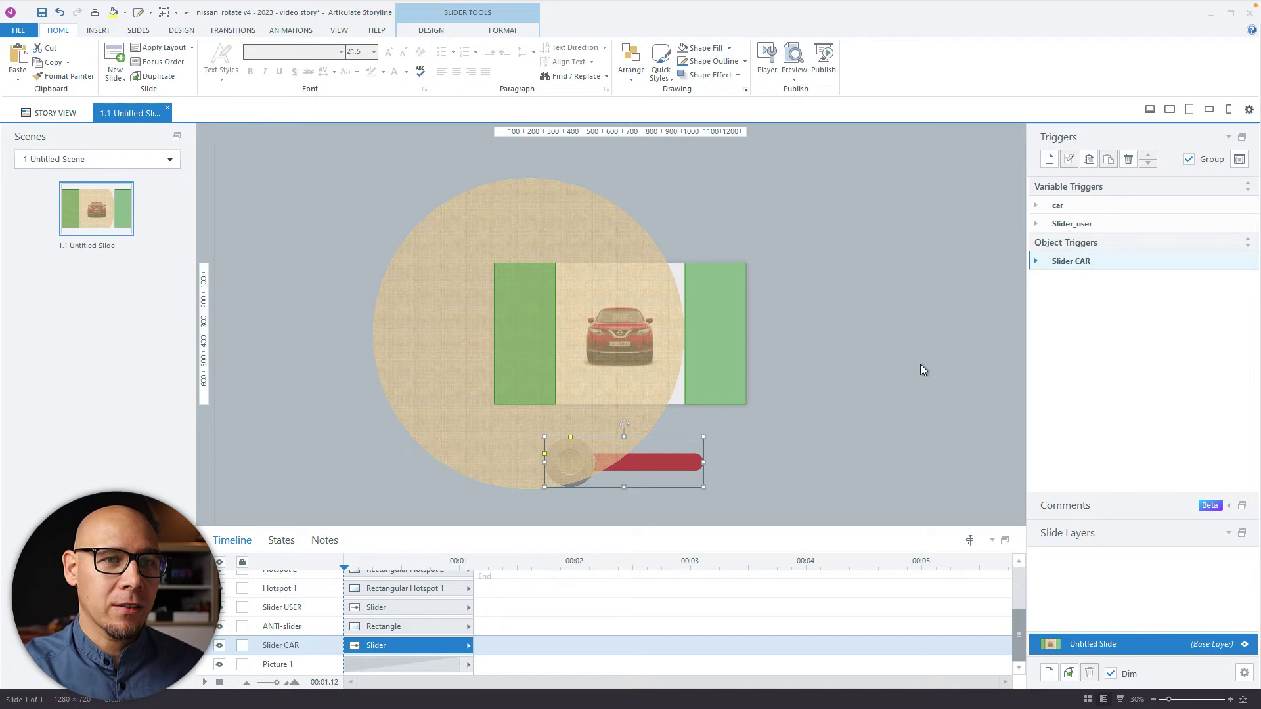
Step: Inspect the Slider CAR trigger that sets Picture 1 to state 01, dismissing it unchanged
{"action": "left_click", "coordinate": [1036, 261]}
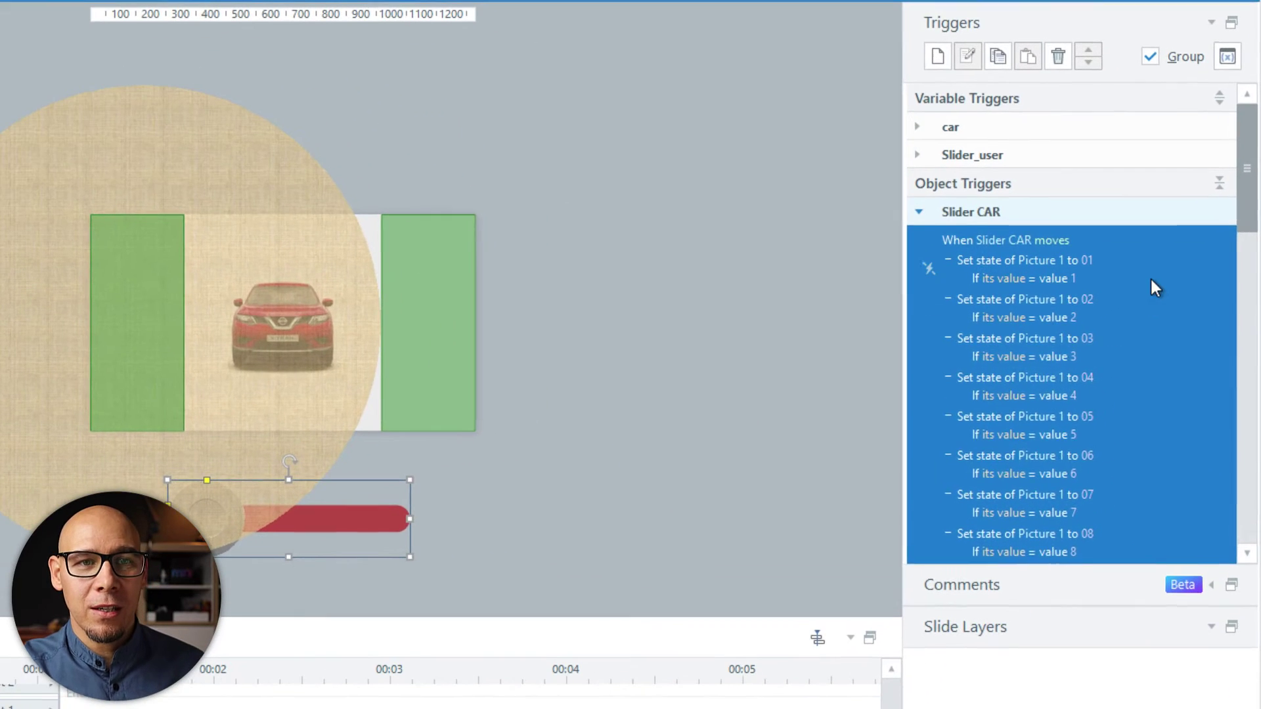
{"action": "left_click", "coordinate": [1163, 287]}
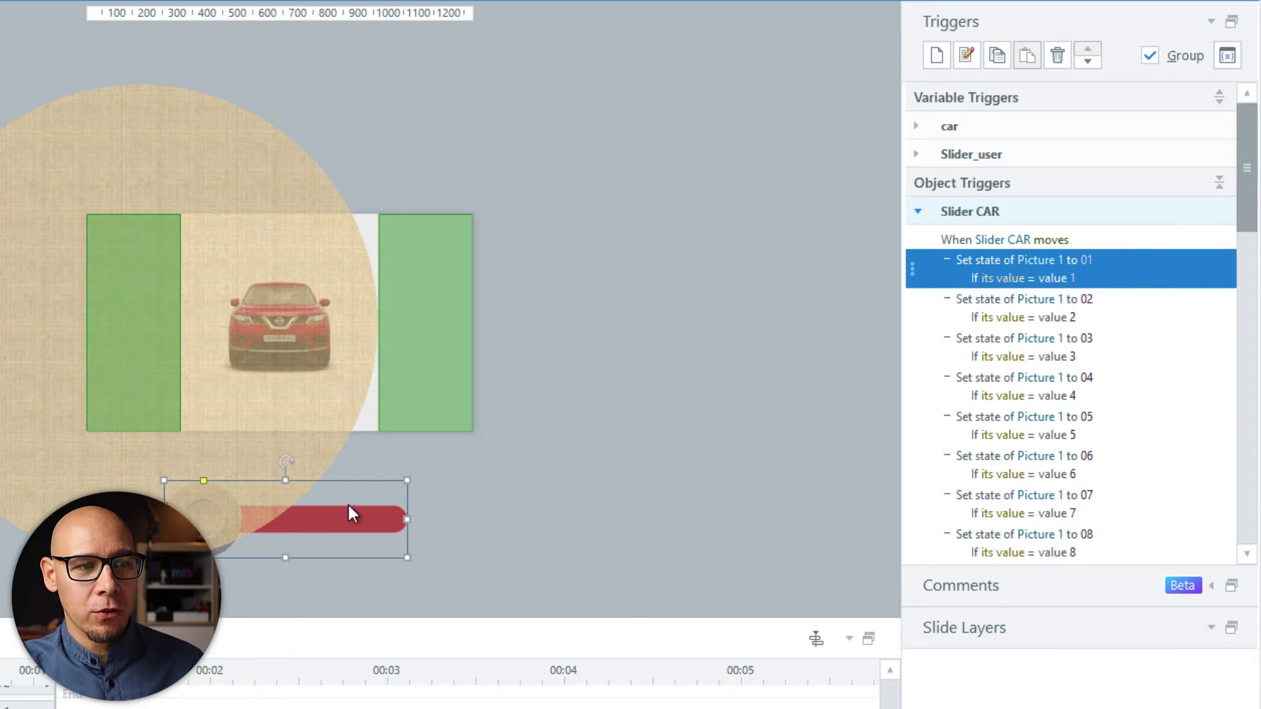
{"action": "double_click", "coordinate": [1158, 268]}
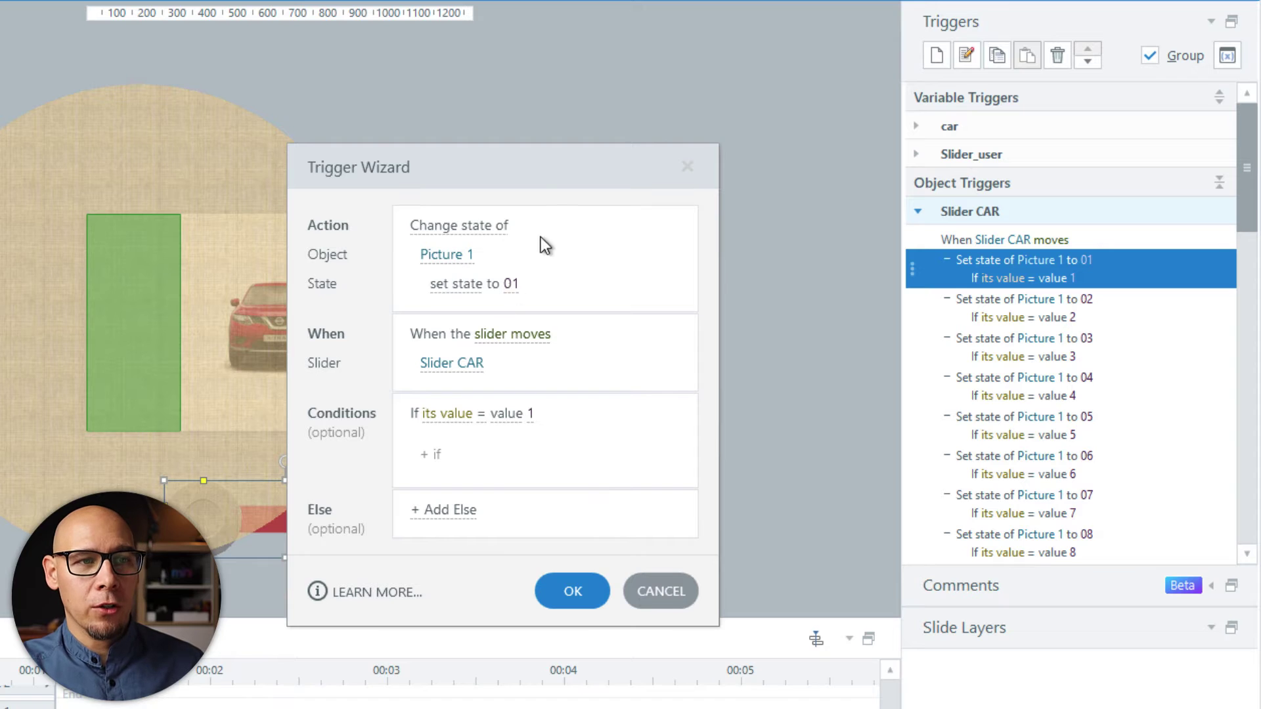
{"action": "left_click_drag", "start_coordinate": [551, 184], "coordinate": [641, 138]}
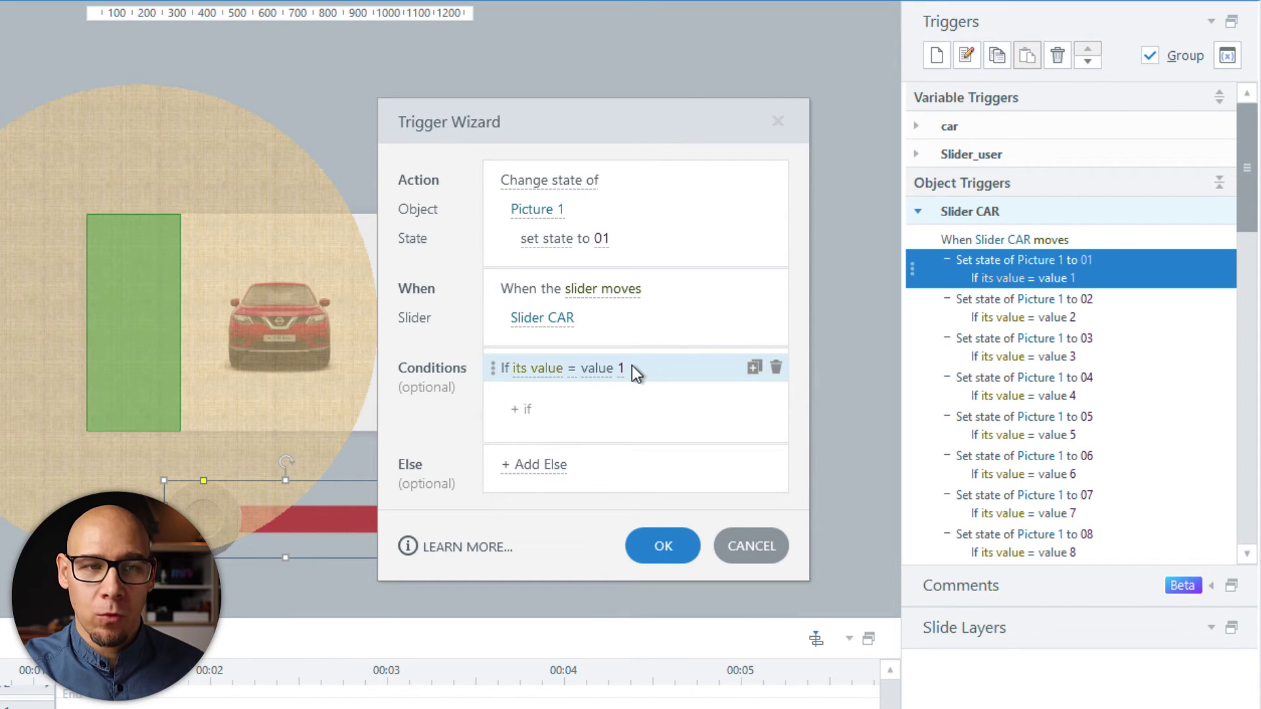
{"action": "left_click", "coordinate": [749, 544]}
Step: Move the slider up so it covers the lower part of the car picture
{"action": "scroll", "coordinate": [1121, 297], "scroll_direction": "down", "scroll_amount": 5}
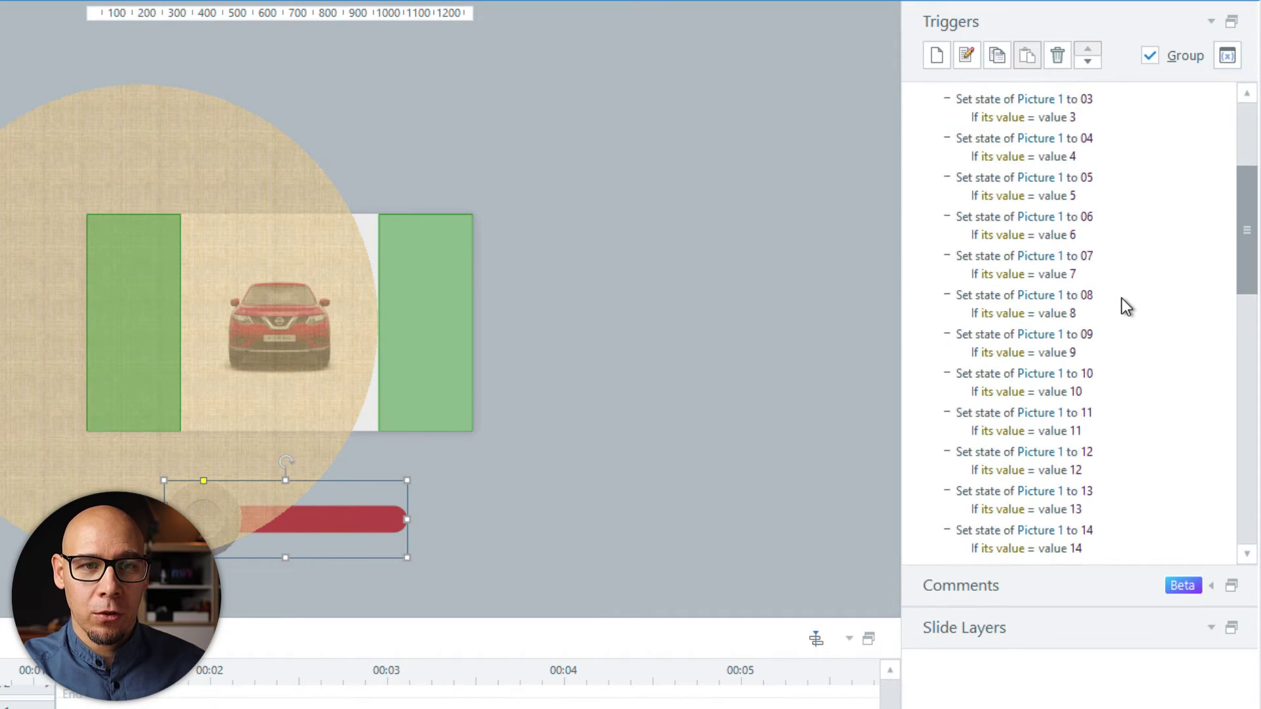
{"action": "scroll", "coordinate": [1123, 299], "scroll_direction": "down", "scroll_amount": 9}
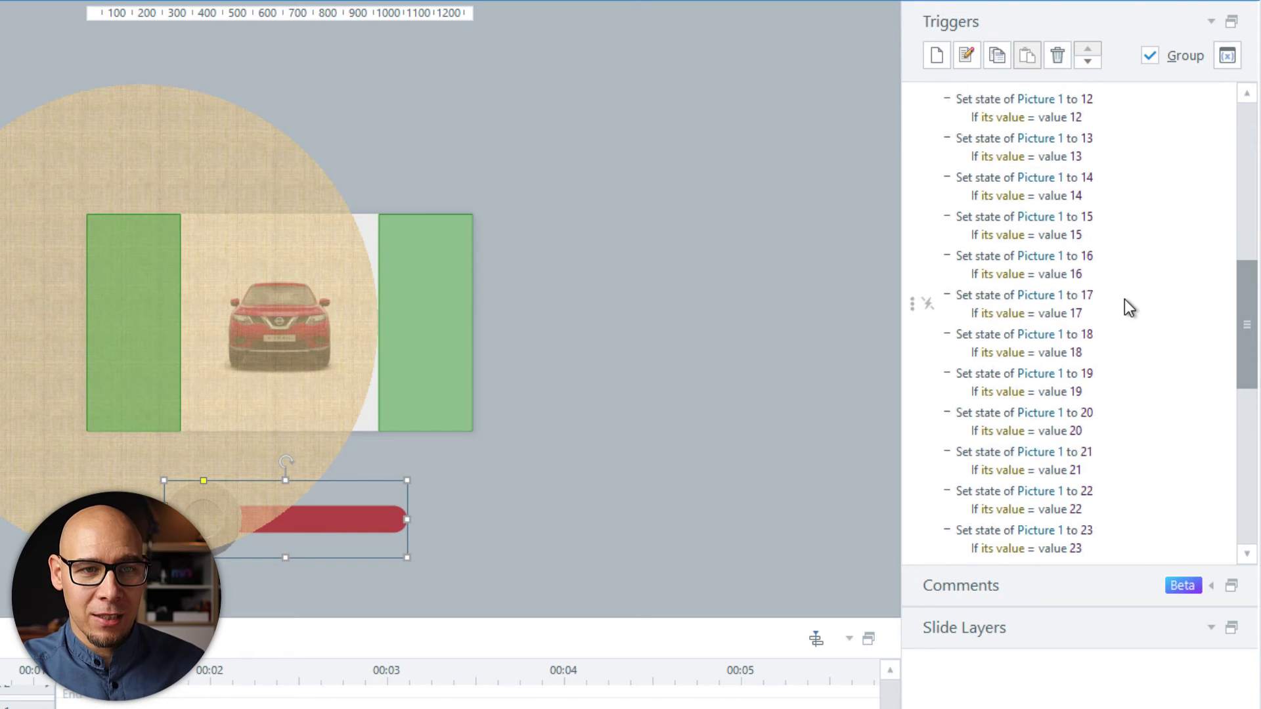
{"action": "left_click_drag", "start_coordinate": [1241, 341], "coordinate": [1240, 309]}
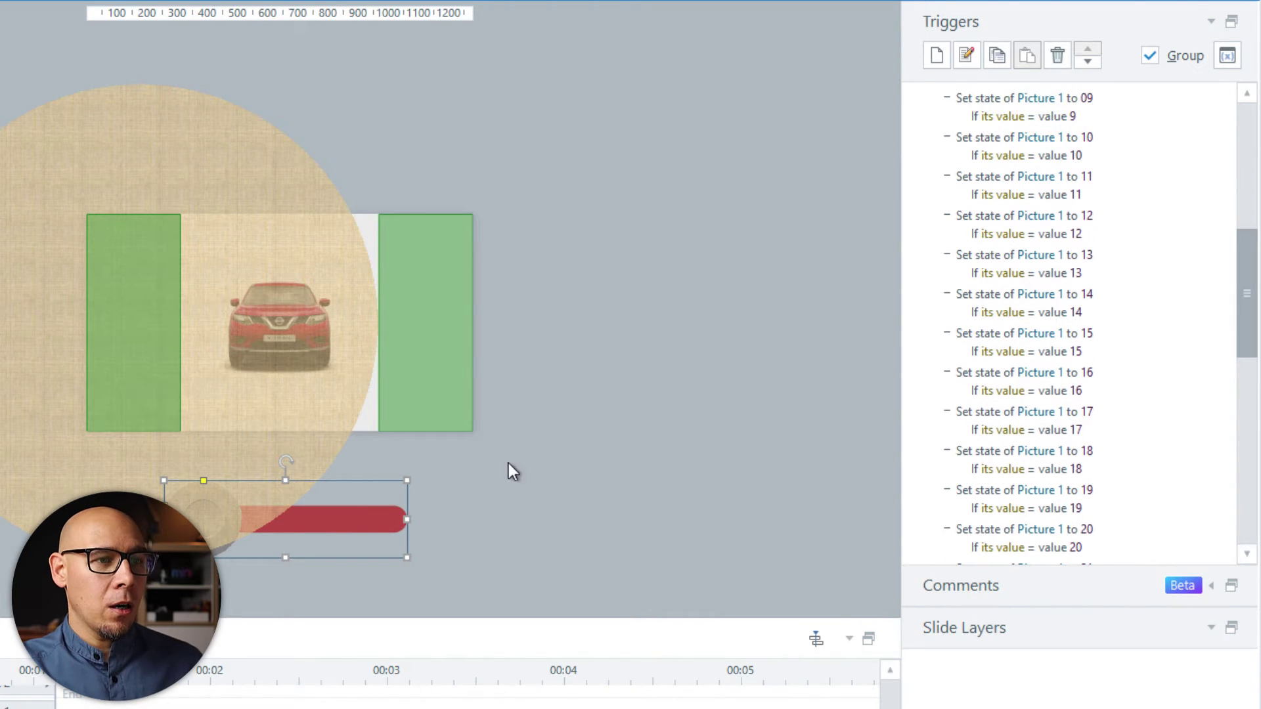
{"action": "left_click_drag", "start_coordinate": [330, 517], "coordinate": [325, 379]}
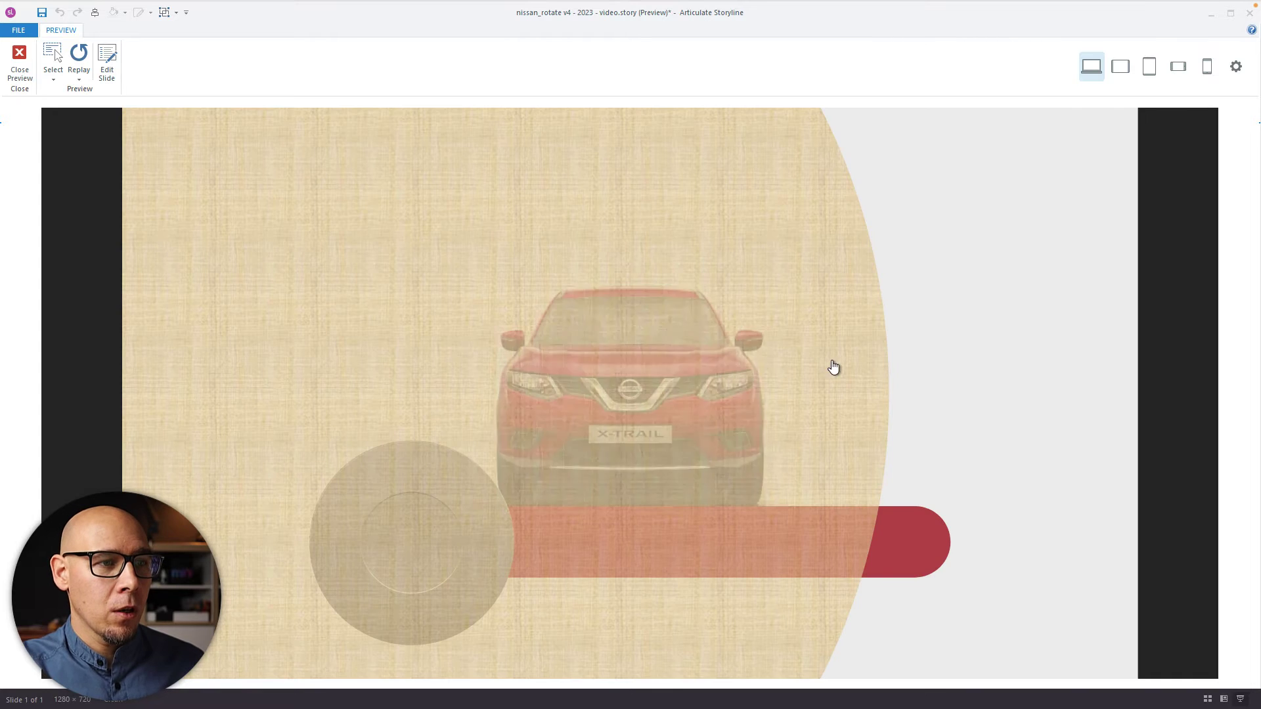
{"action": "left_click_drag", "start_coordinate": [552, 307], "coordinate": [683, 304]}
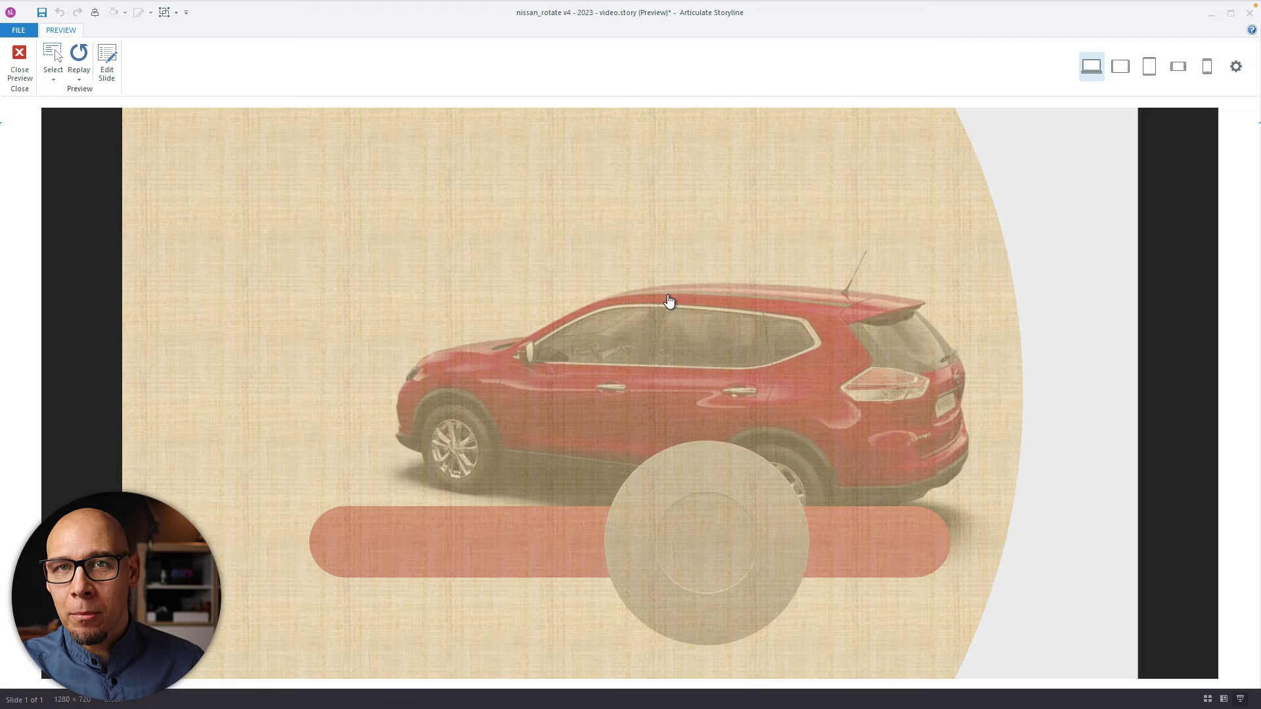
{"action": "left_click_drag", "start_coordinate": [669, 301], "coordinate": [744, 485]}
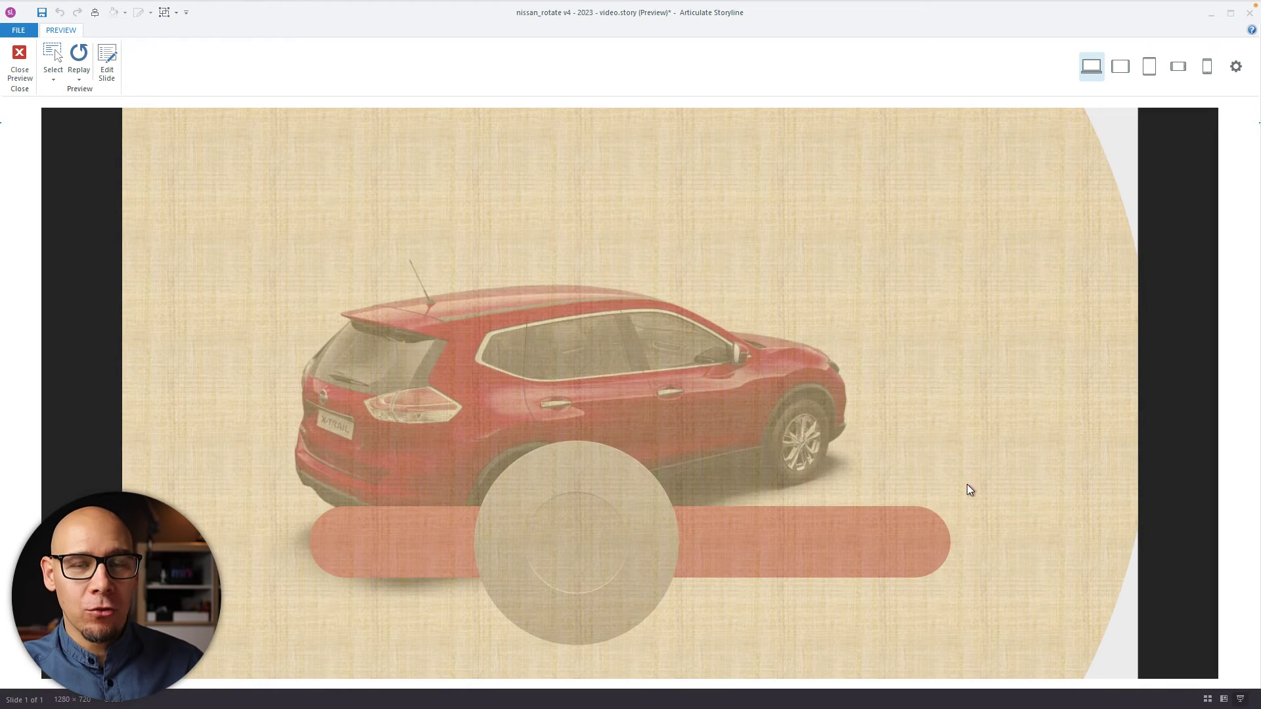
{"action": "left_click_drag", "start_coordinate": [670, 304], "coordinate": [589, 471]}
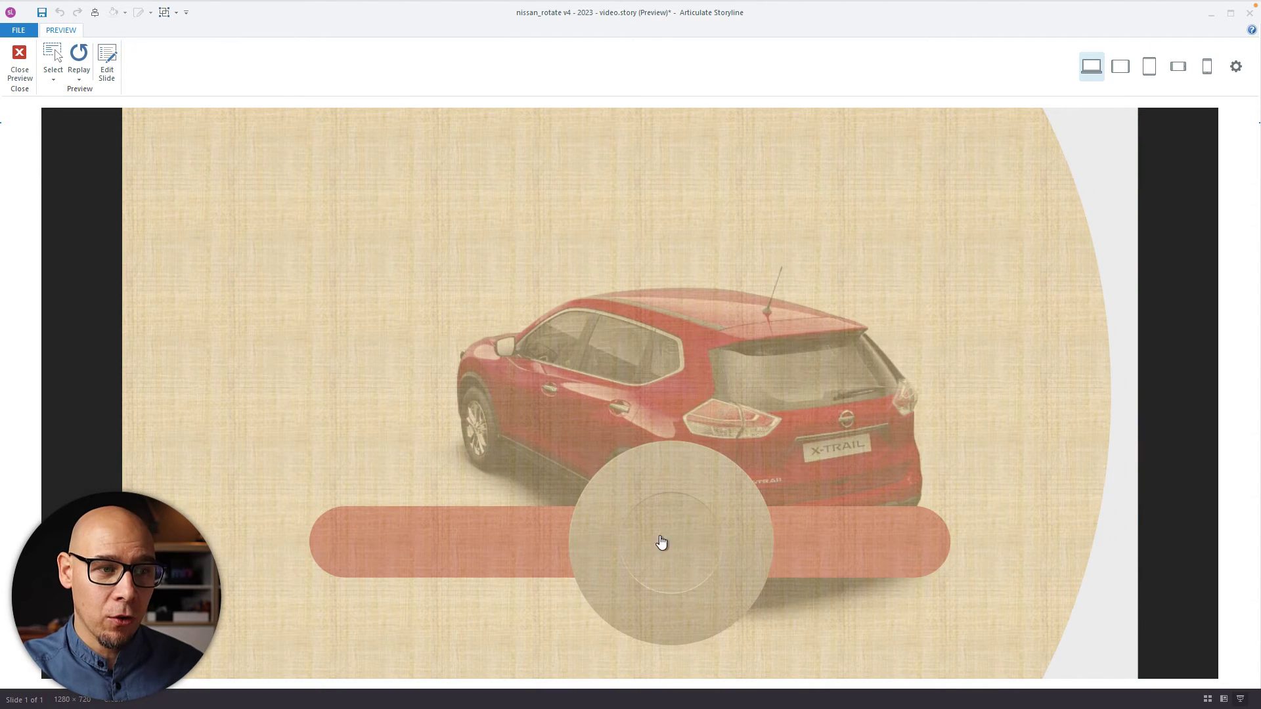
{"action": "key", "text": "Escape"}
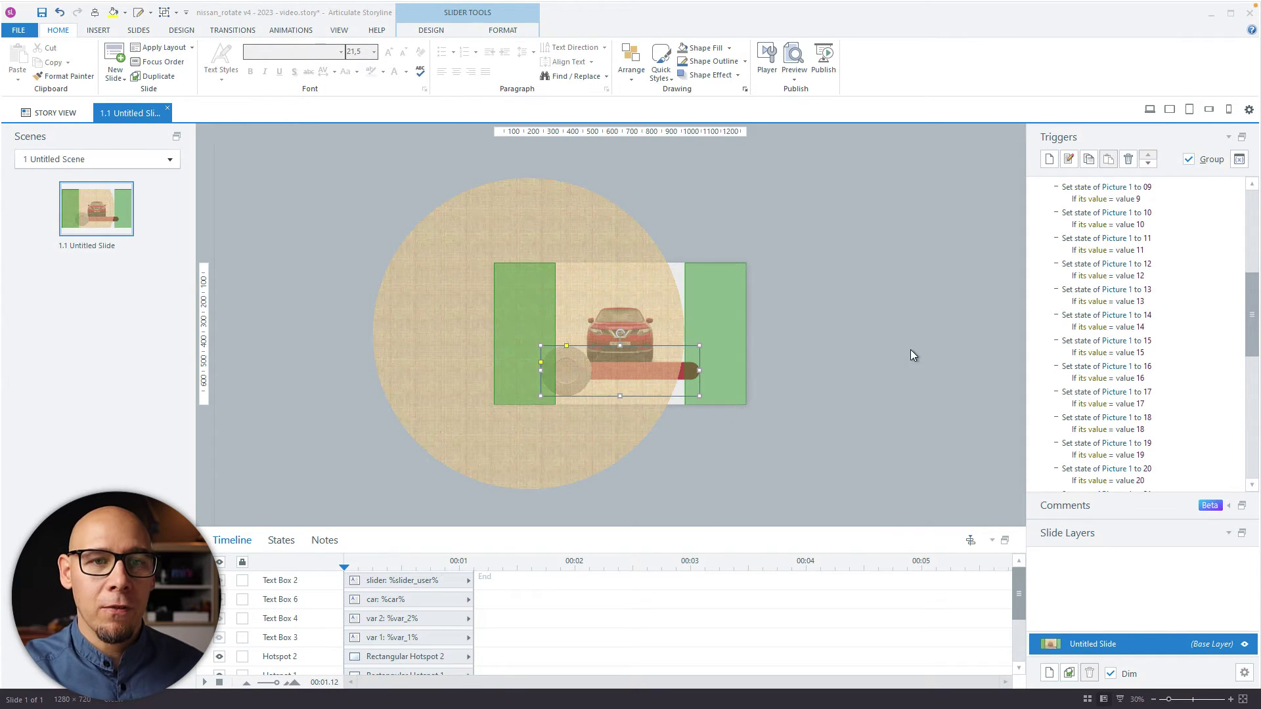
{"action": "scroll", "coordinate": [1251, 302], "scroll_direction": "up", "scroll_amount": 5}
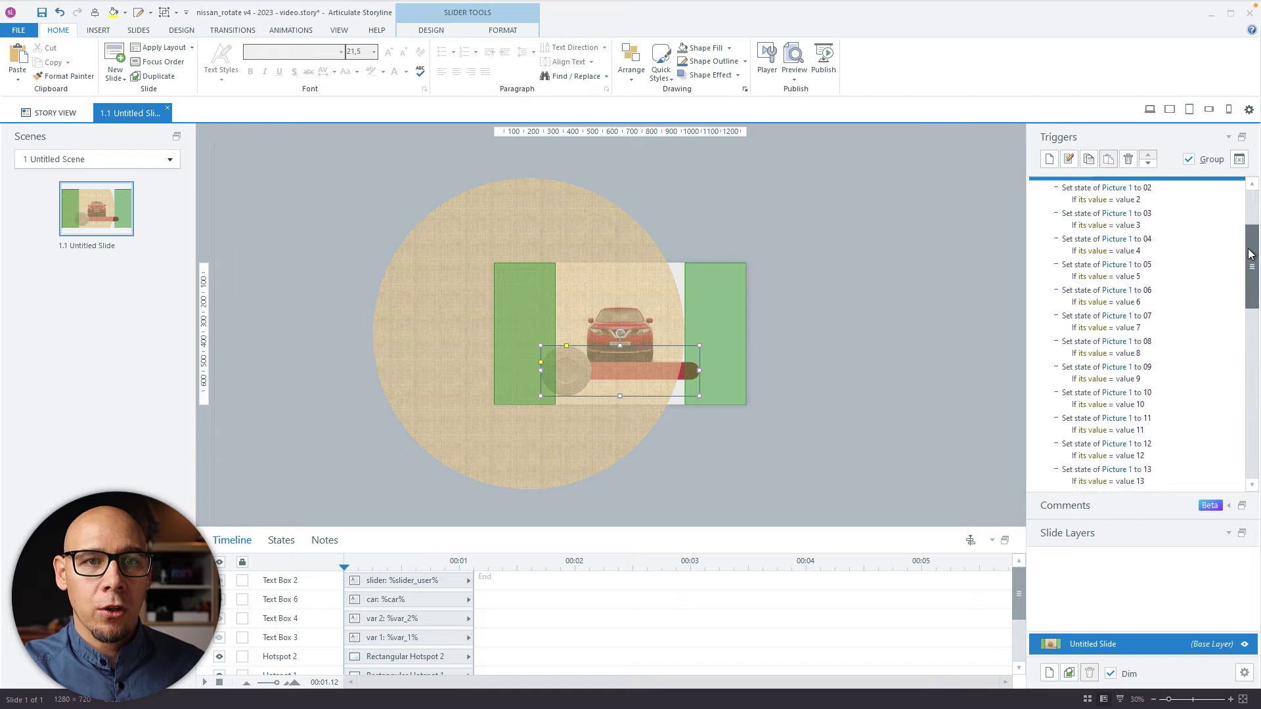
{"action": "scroll", "coordinate": [1255, 282], "scroll_direction": "down", "scroll_amount": 3}
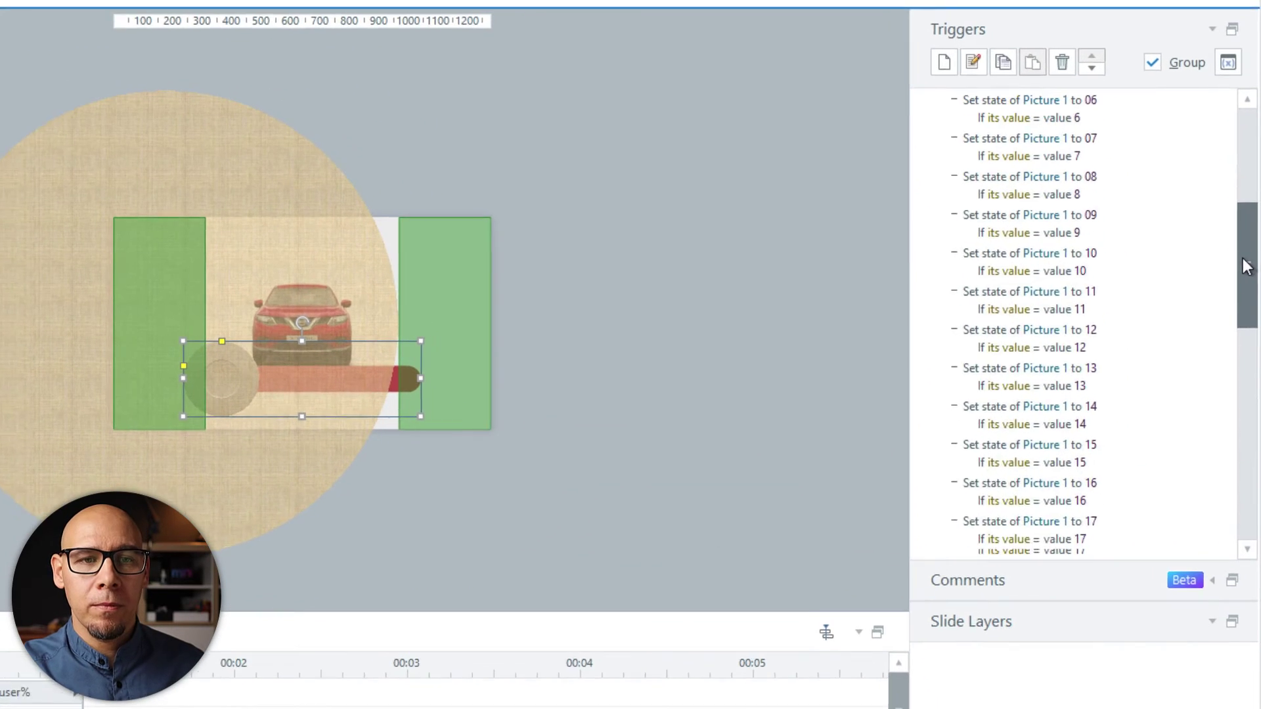
{"action": "left_click_drag", "start_coordinate": [1246, 266], "coordinate": [1247, 502]}
{"action": "left_click", "coordinate": [1133, 500]}
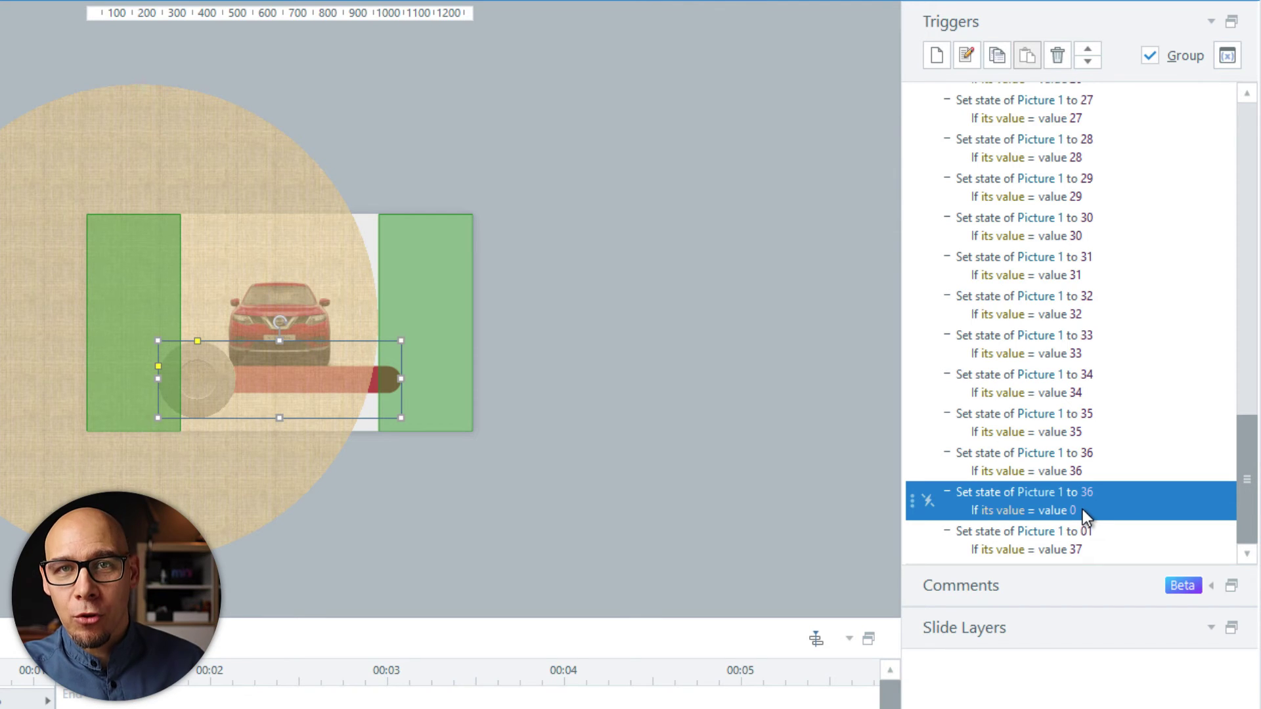
{"action": "left_click", "coordinate": [1123, 536]}
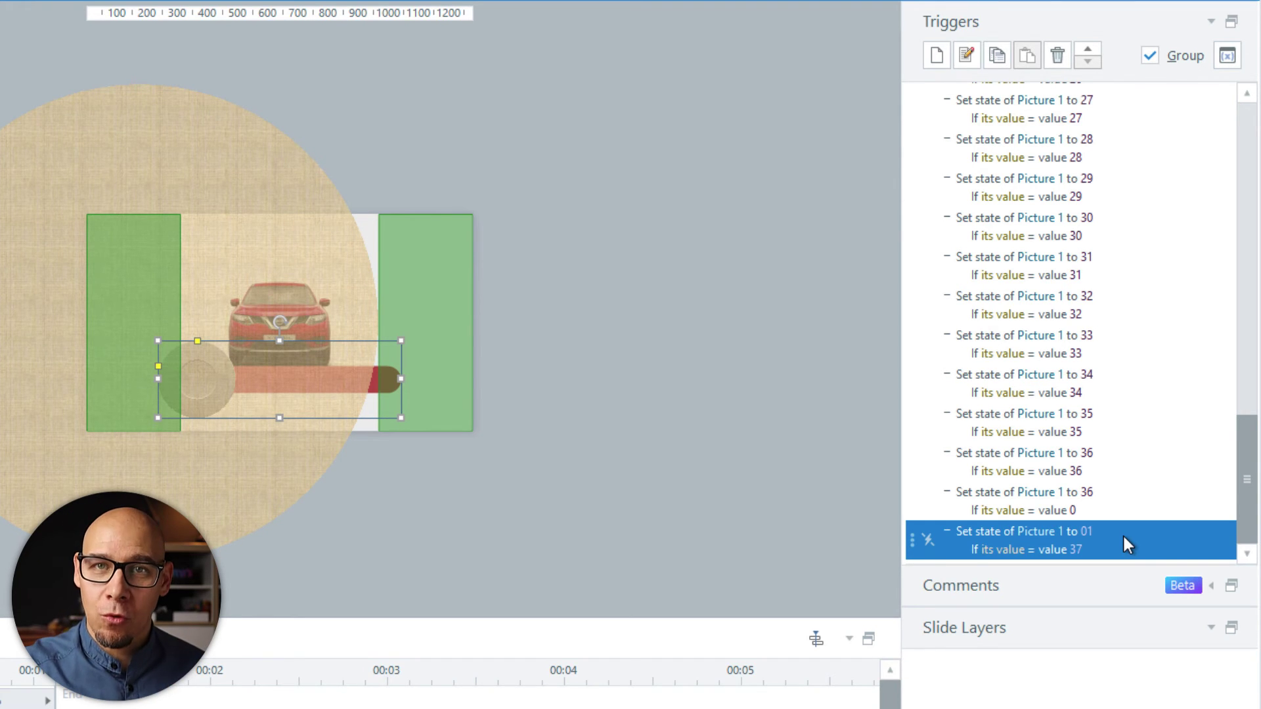
{"action": "left_click", "coordinate": [1101, 496]}
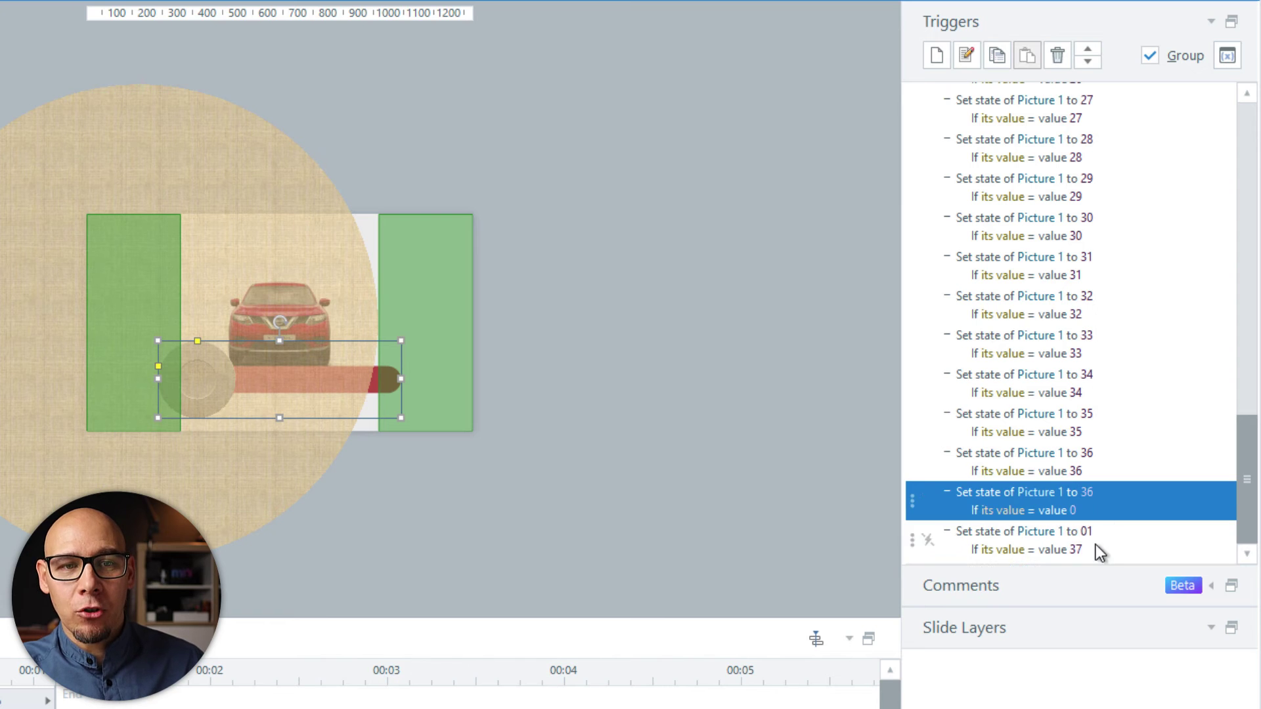
{"action": "left_click", "coordinate": [1094, 533]}
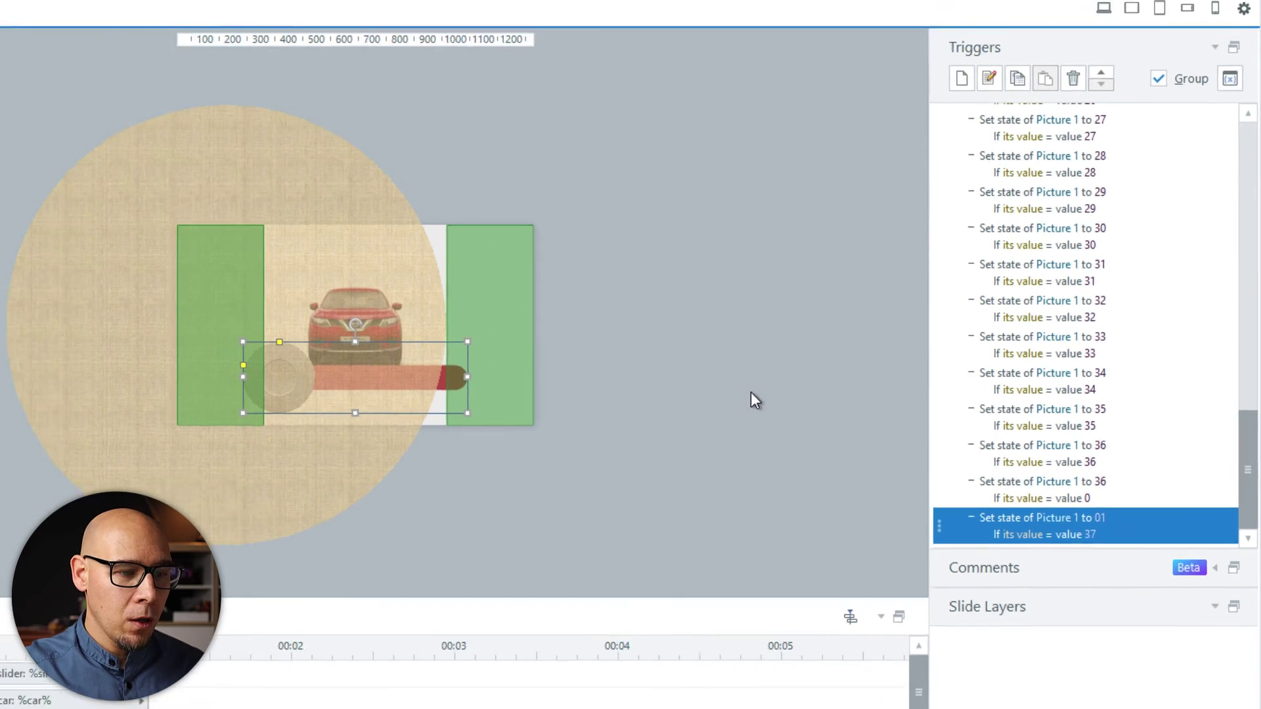
Step: Select the slider and unhide Text Box 2 that displays the slider value
{"action": "left_click", "coordinate": [701, 392]}
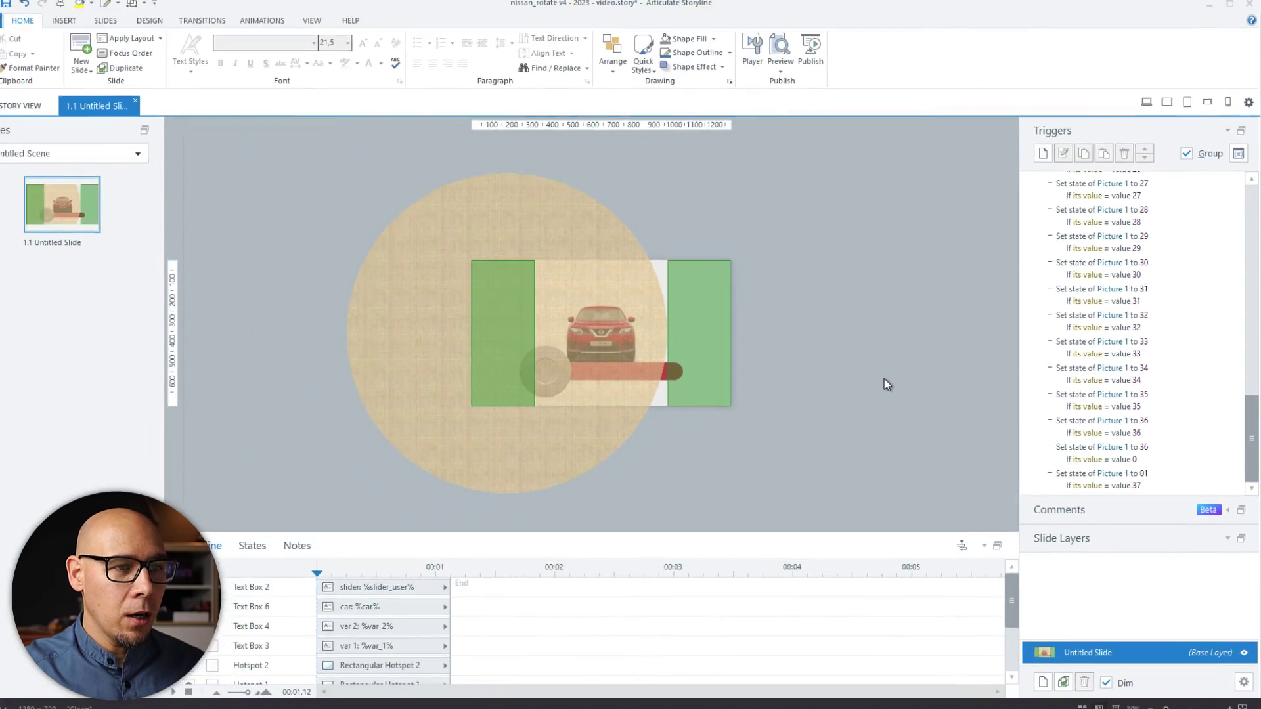
{"action": "left_click", "coordinate": [830, 332]}
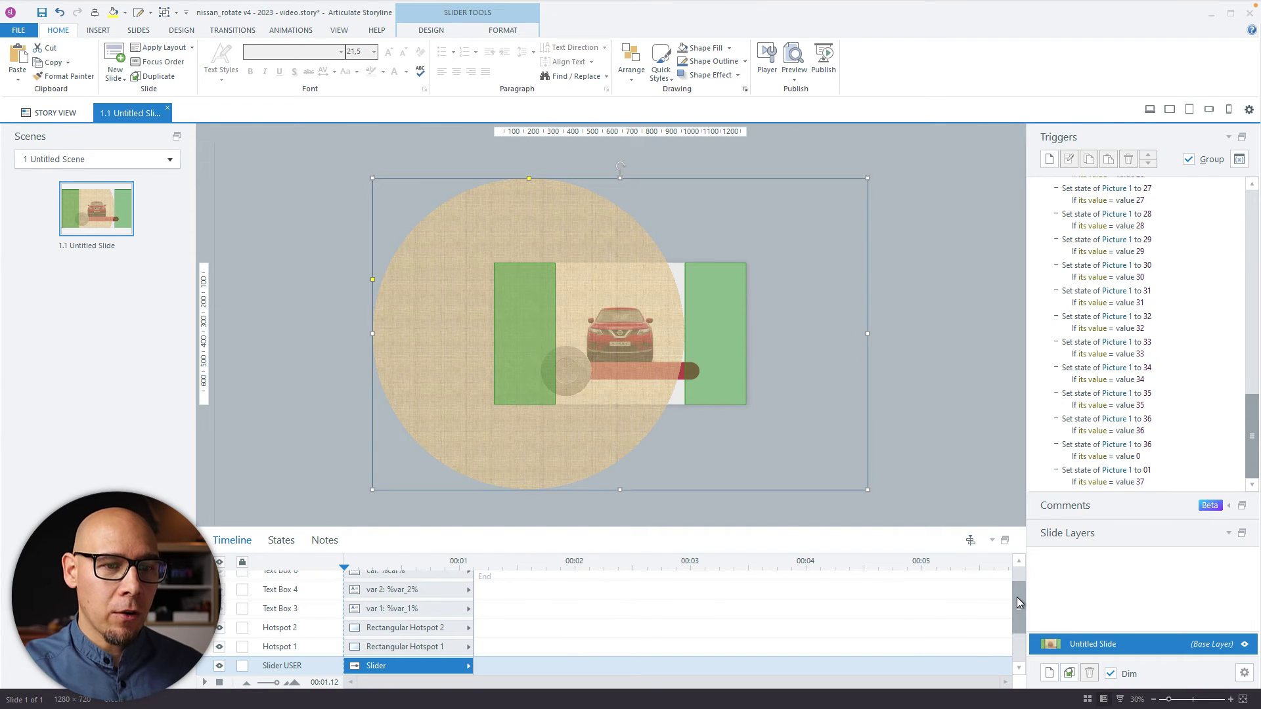
{"action": "scroll", "coordinate": [1016, 597], "scroll_direction": "up", "scroll_amount": 2}
{"action": "left_click", "coordinate": [225, 588]}
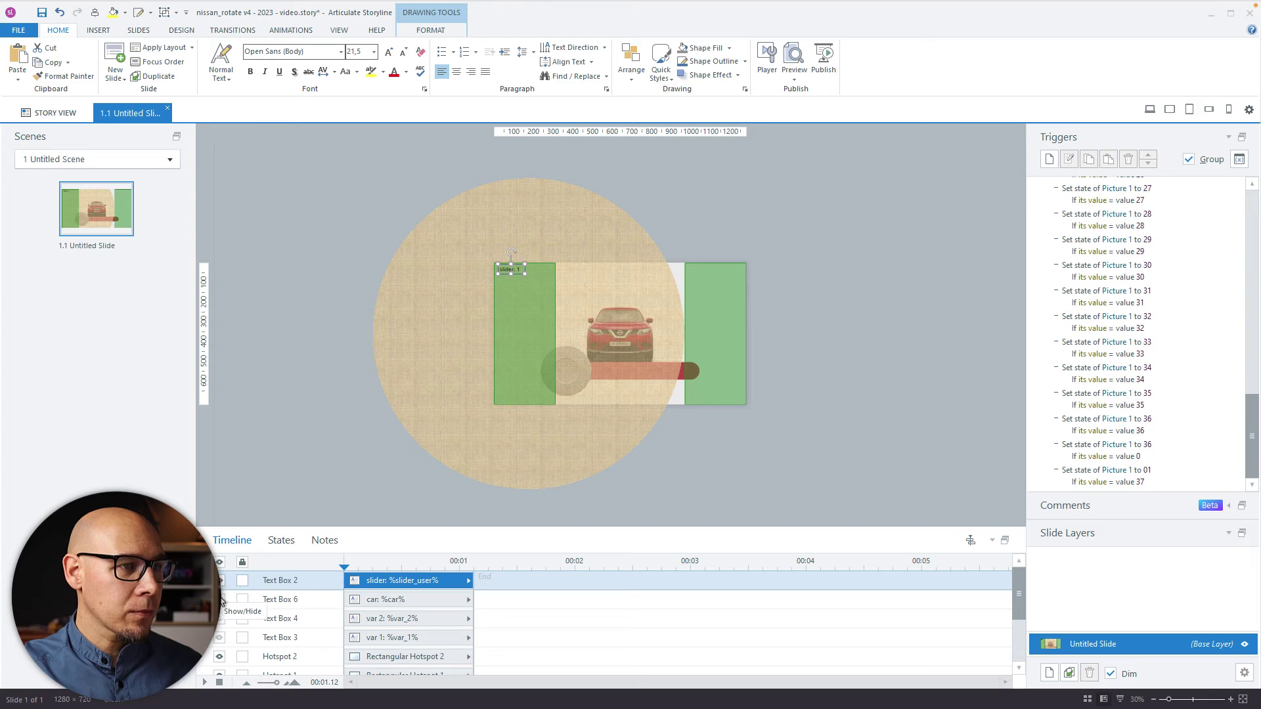
Step: Preview the slide with F12, drag the slider to rotate the car, then close the preview
{"action": "key", "text": "F12"}
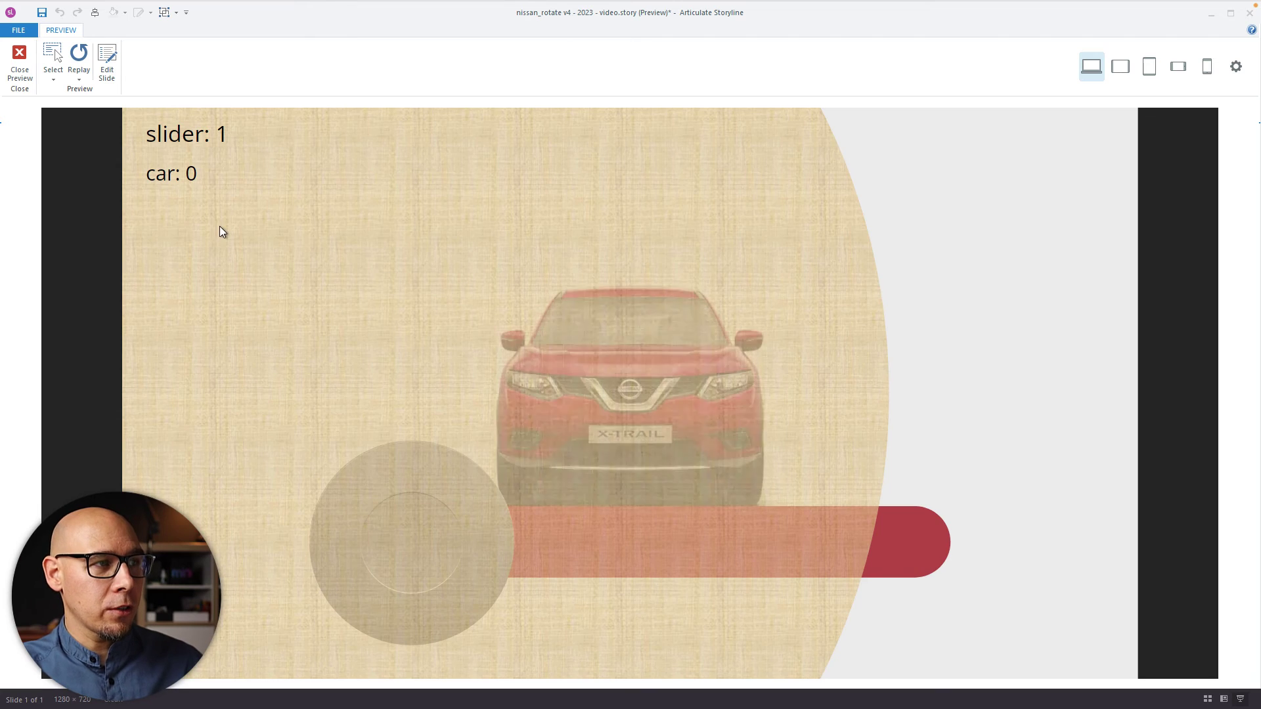
{"action": "left_click_drag", "start_coordinate": [374, 324], "coordinate": [333, 341]}
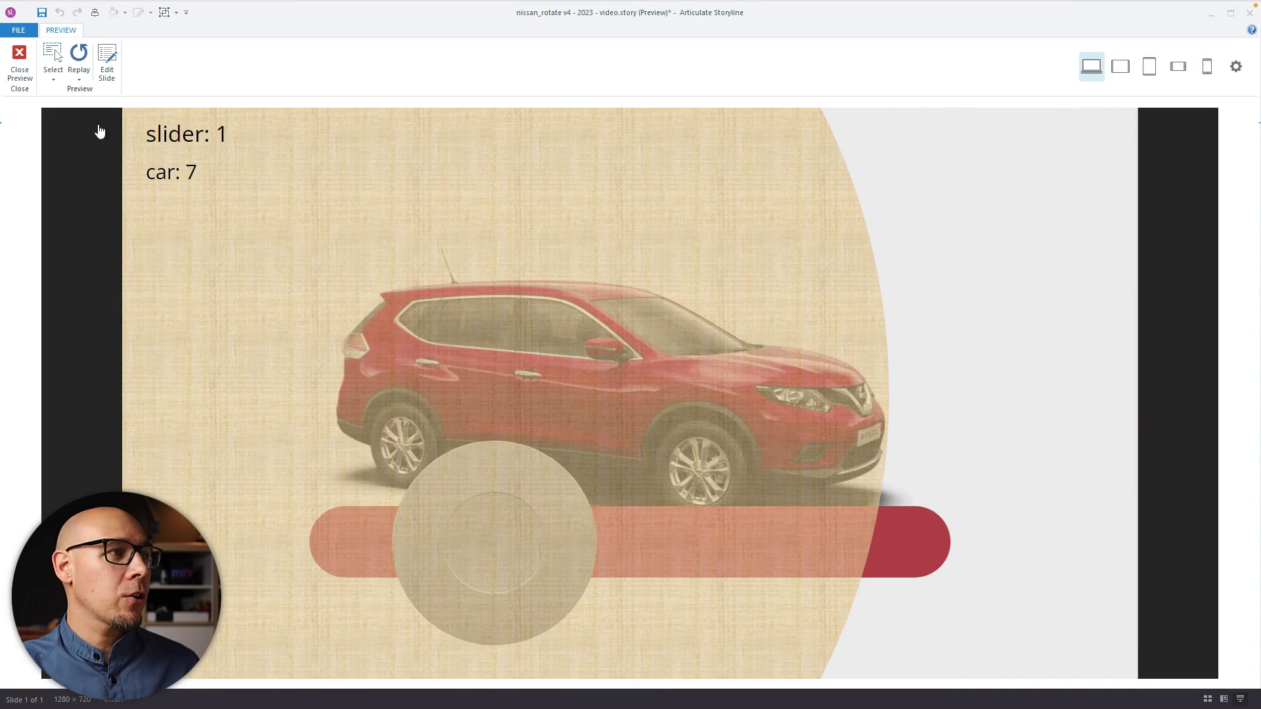
{"action": "left_click", "coordinate": [14, 63]}
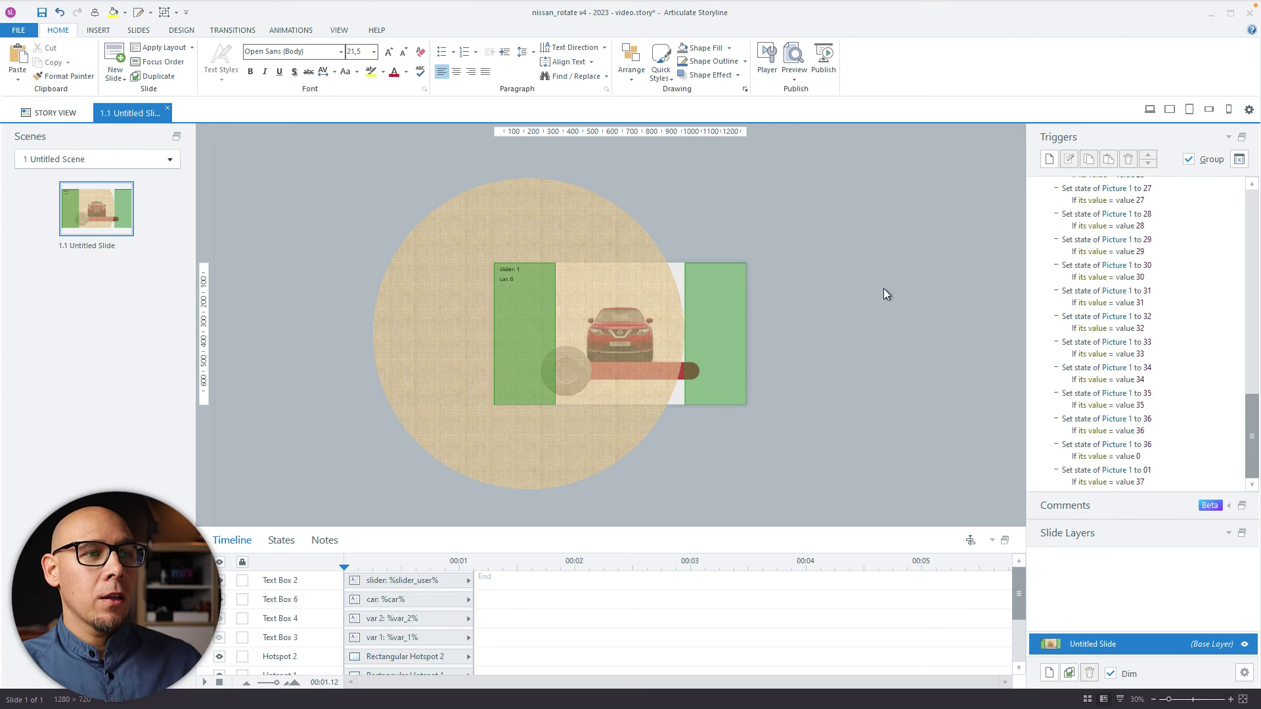